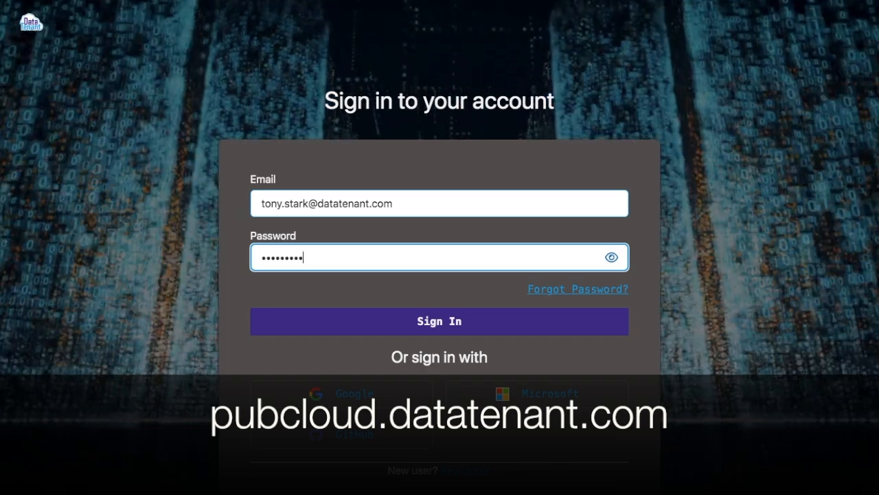
# Step: Sign in with the account credentials and one-time code, then open the Stark Industries project
pyautogui.press('Return')
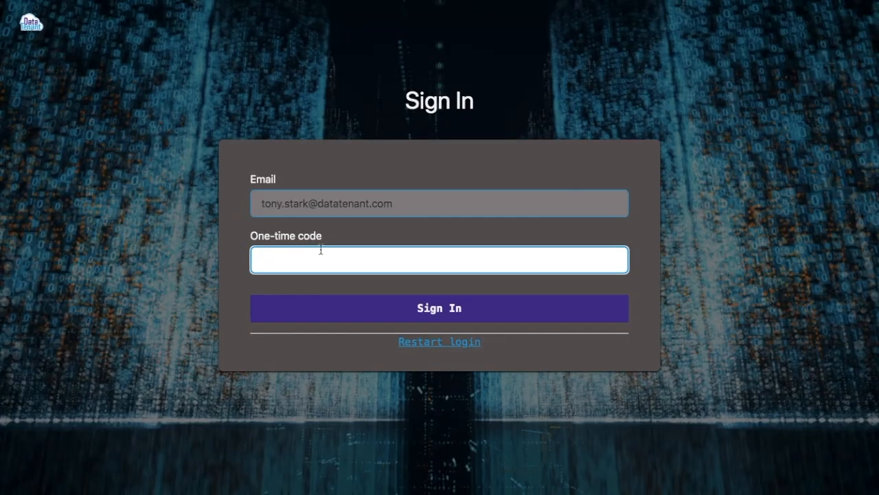
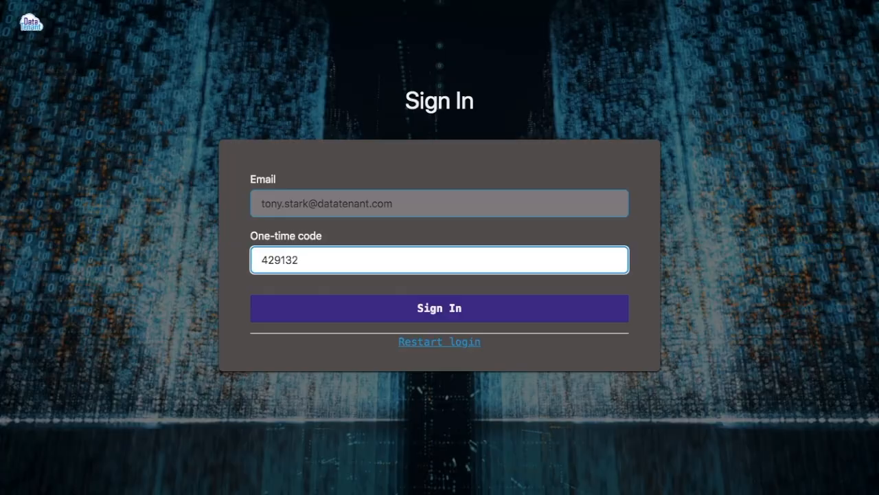
pyautogui.press('Return')
pyautogui.click(174, 147)
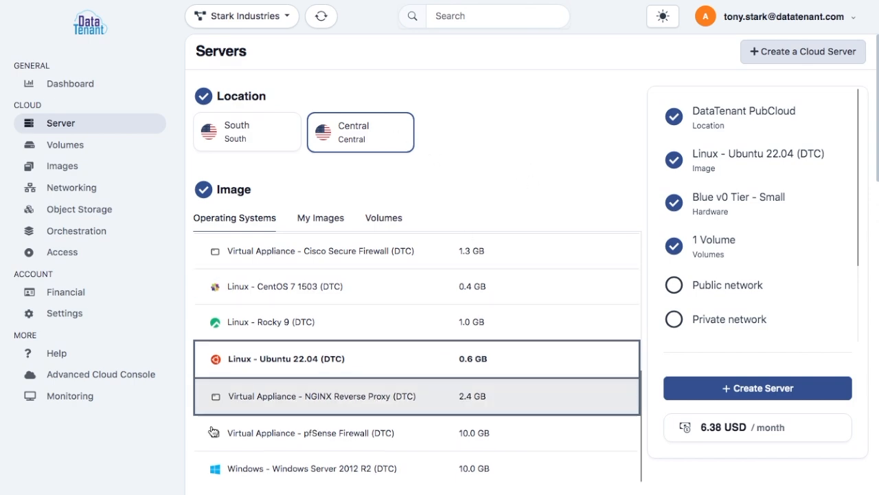
# Step: Create the server on the Public Internet (64.39.226.x) public network
pyautogui.scroll(-8, 739, 478)
pyautogui.scroll(-5, 739, 477)
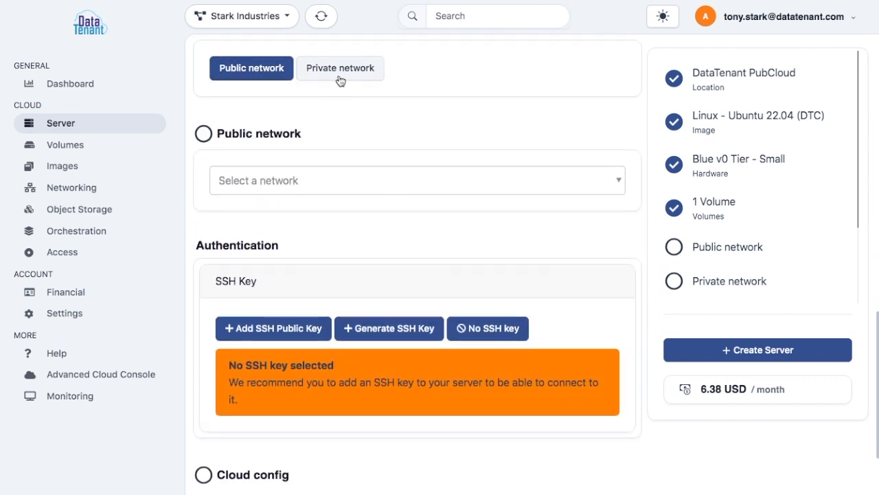
pyautogui.click(290, 181)
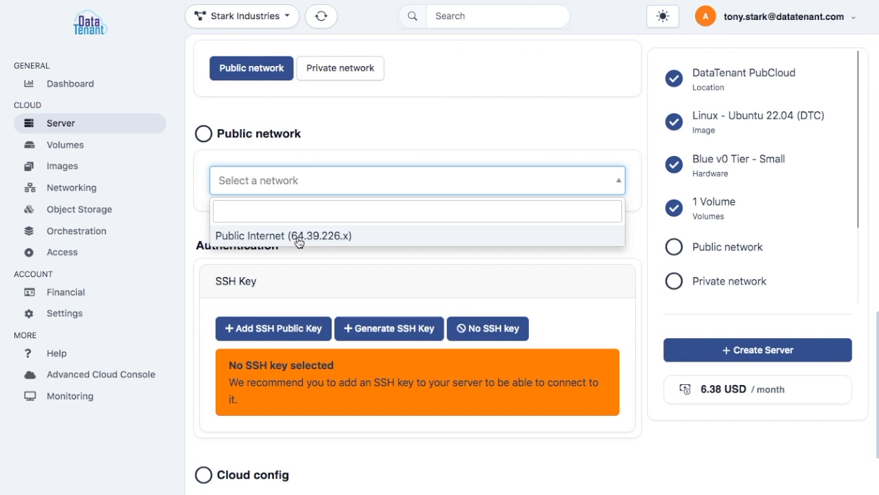
pyautogui.click(298, 236)
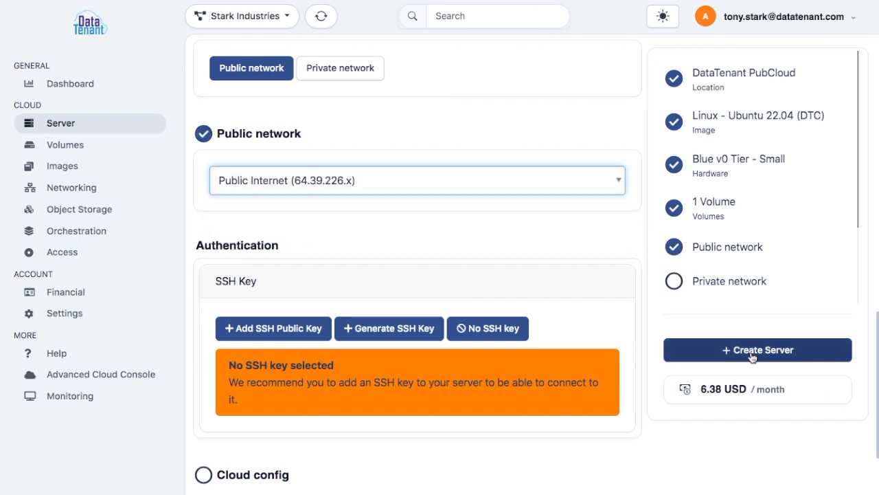
pyautogui.click(702, 351)
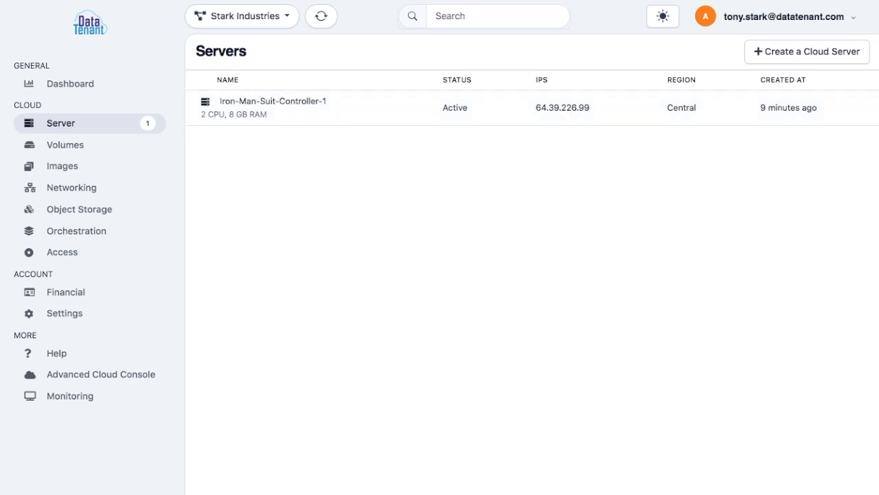
# Step: Ping 64.39.226.99 in Terminal and stop it once the requests time out
pyautogui.moveTo(878, 271); pyautogui.dragTo(471, 170)
pyautogui.press('Up')
pyautogui.press('Return')
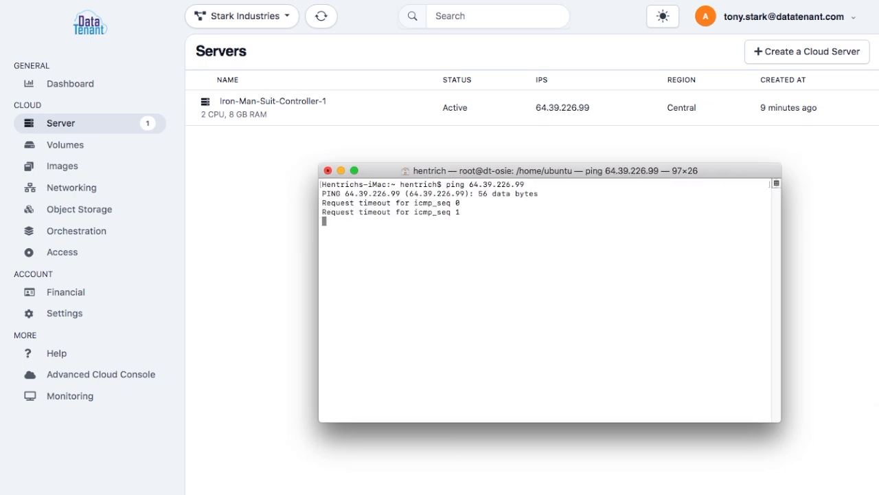
pyautogui.hotkey('ctrl', 'c')
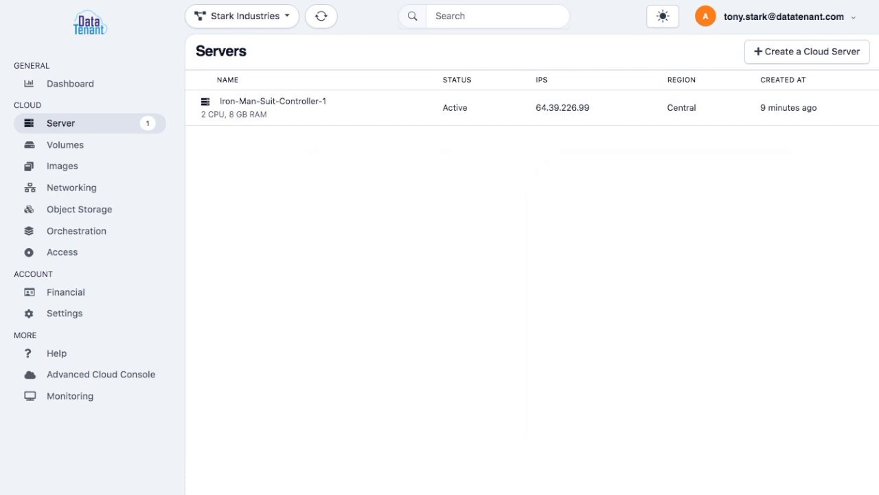
# Step: Open Iron-Man-Suit-Controller-1's detail page and try its web console
pyautogui.click(329, 109)
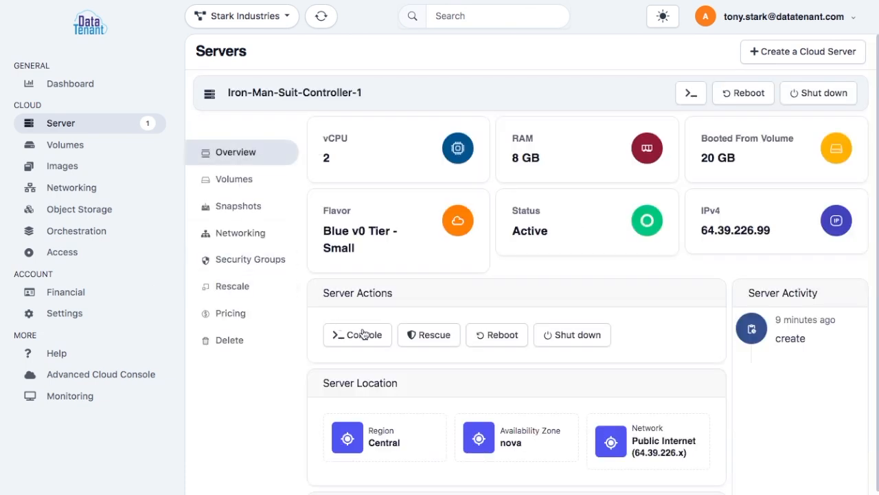
pyautogui.click(366, 336)
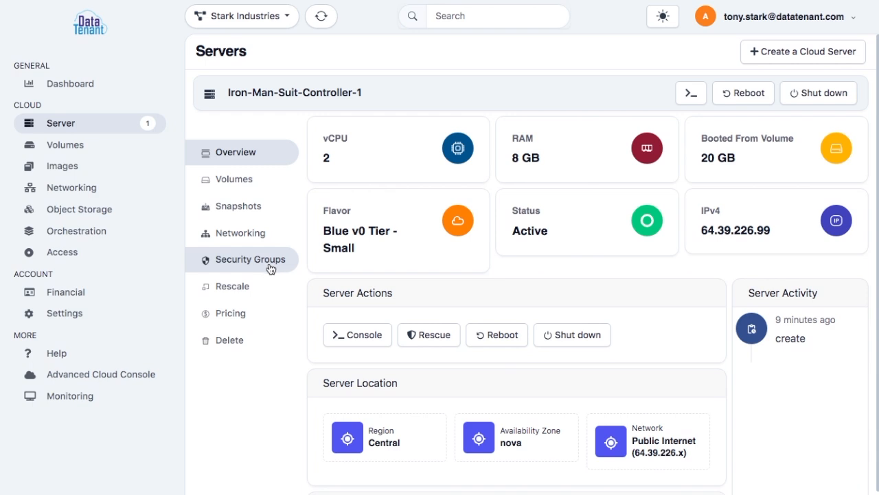
# Step: Open the Central default security group under Networking > Security Groups and start a new rule
pyautogui.click(259, 270)
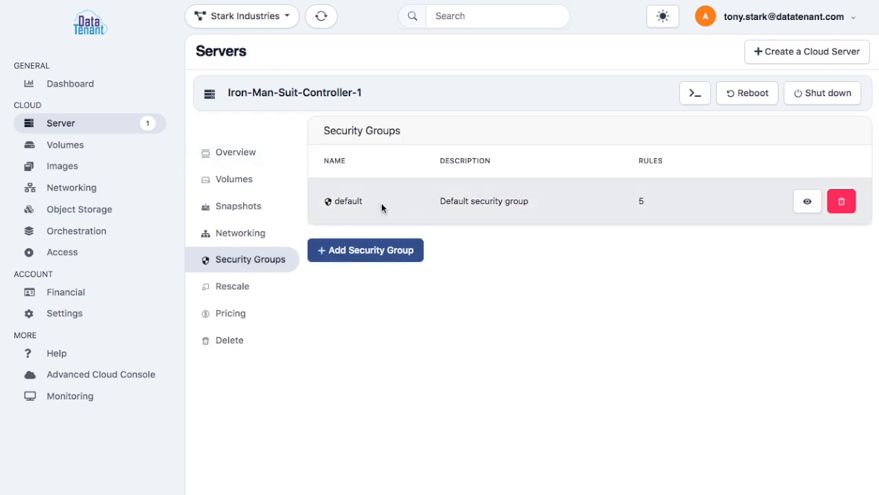
pyautogui.click(74, 193)
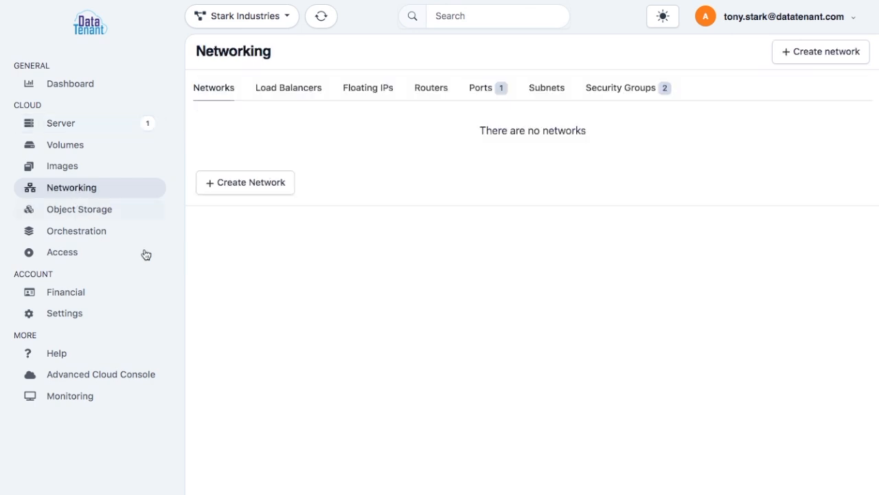
pyautogui.click(589, 92)
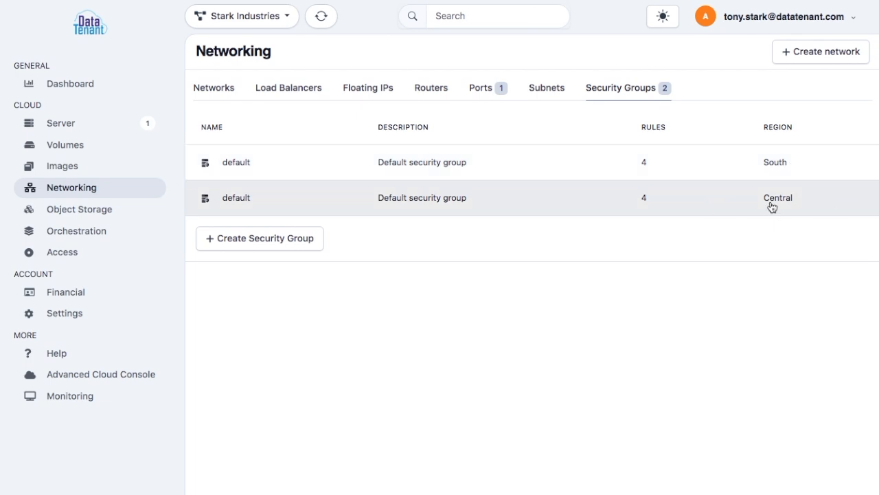
pyautogui.click(332, 201)
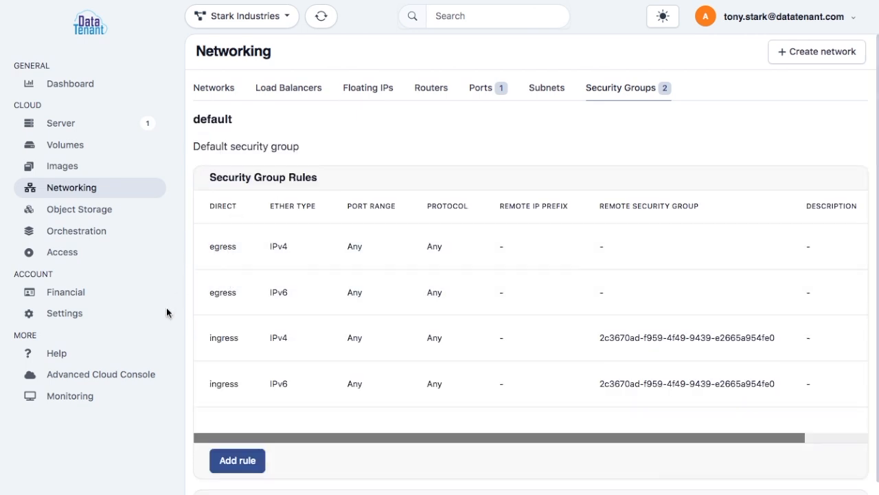
pyautogui.click(232, 472)
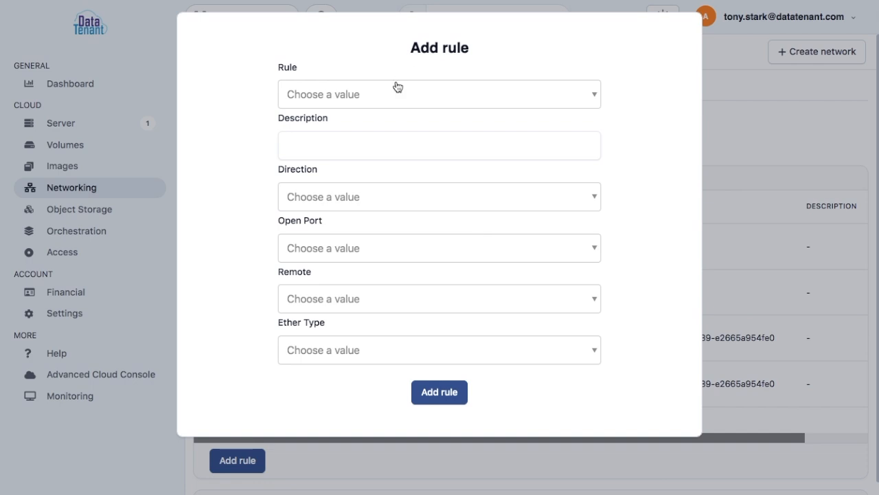
# Step: Make the rule a custom ICMP protocol rule described 'Allow Inbound Pings'
pyautogui.click(359, 93)
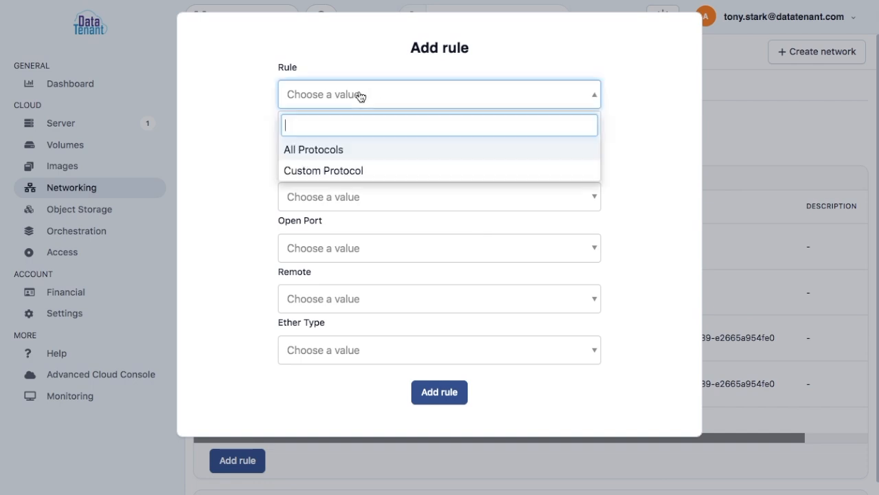
pyautogui.click(357, 170)
pyautogui.click(352, 299)
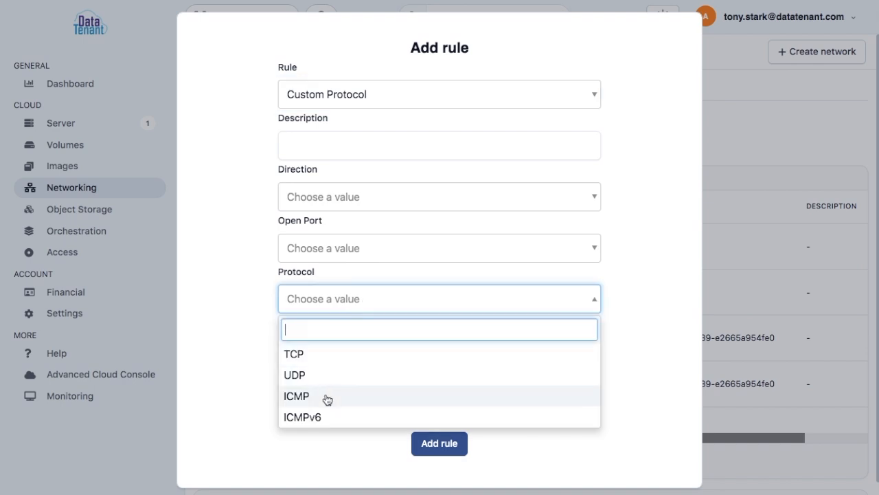
pyautogui.click(330, 401)
pyautogui.click(344, 145)
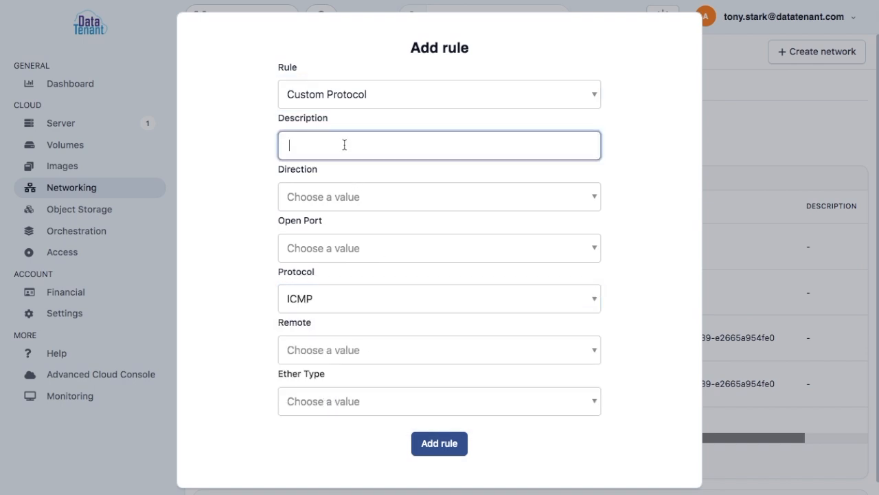
pyautogui.write('Allow Inbound Pings')
# Step: Set it to Ingress, all ports, CIDR 0.0.0.0/0, IPv4, and add the rule
pyautogui.click(316, 200)
pyautogui.click(315, 252)
pyautogui.click(315, 252)
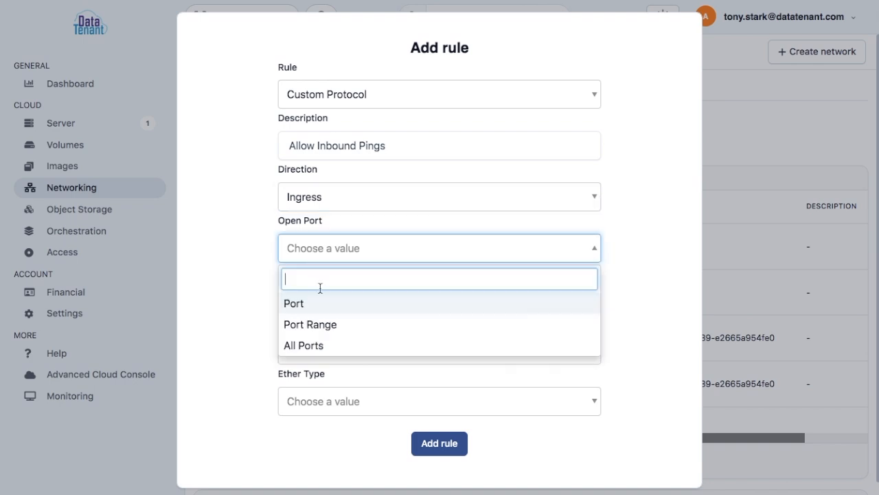
pyautogui.click(319, 343)
pyautogui.click(325, 356)
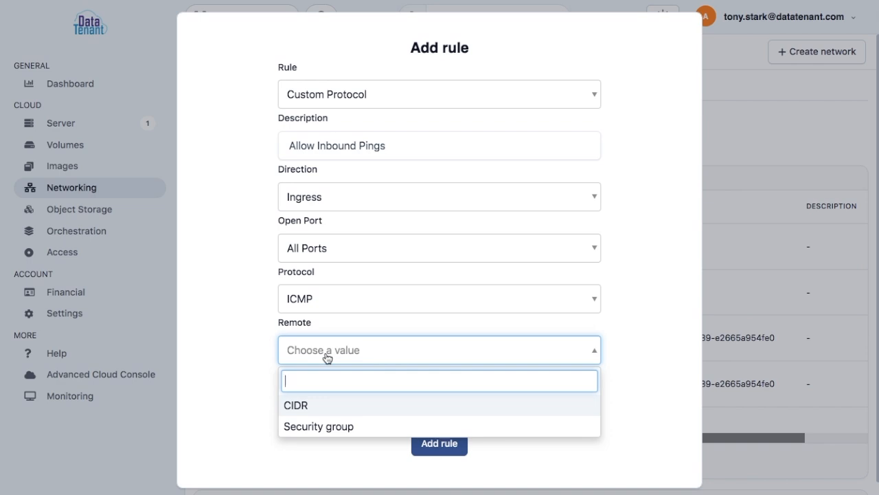
pyautogui.click(314, 408)
pyautogui.click(292, 401)
pyautogui.write('0.0.')
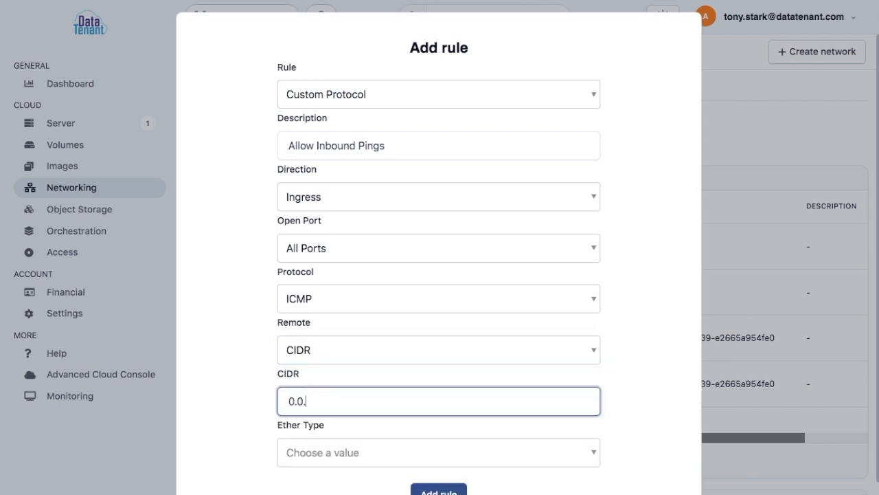
pyautogui.write('0.0/0')
pyautogui.click(327, 459)
pyautogui.click(327, 493)
pyautogui.click(440, 491)
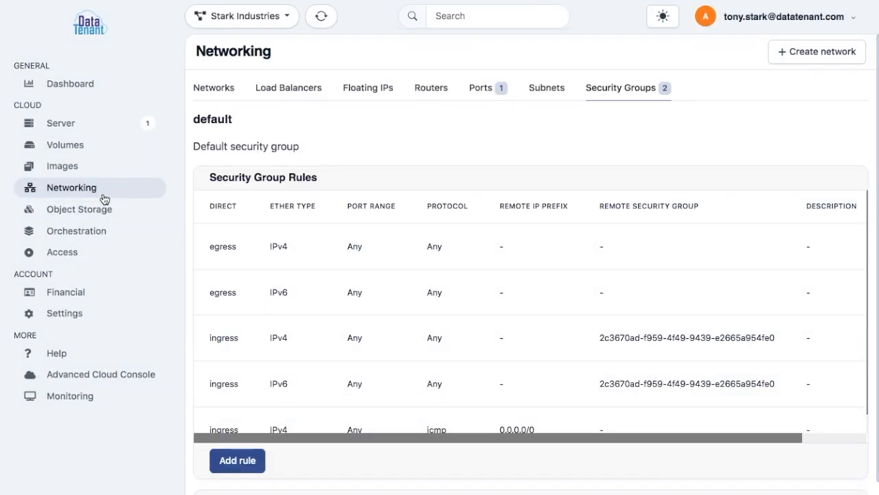
# Step: Return to the Servers list and re-ping 64.39.226.99, stopping it to see the statistics
pyautogui.click(79, 131)
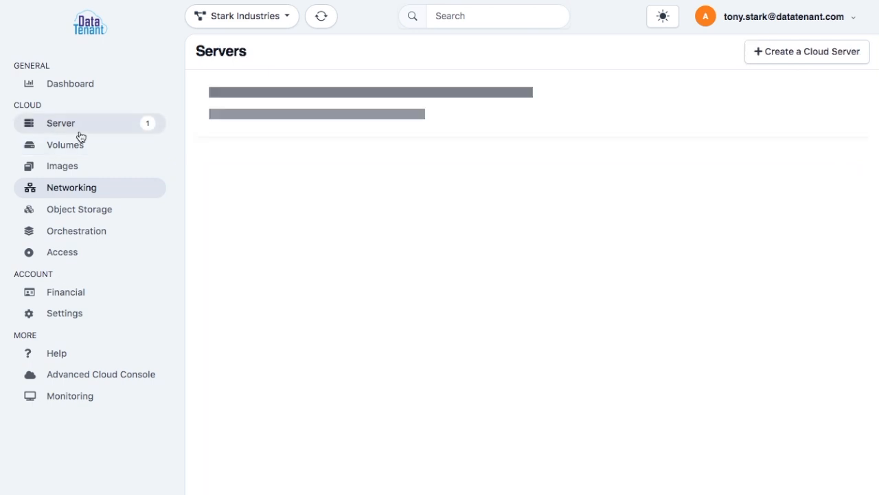
pyautogui.moveTo(878, 162); pyautogui.dragTo(593, 110)
pyautogui.press('Up')
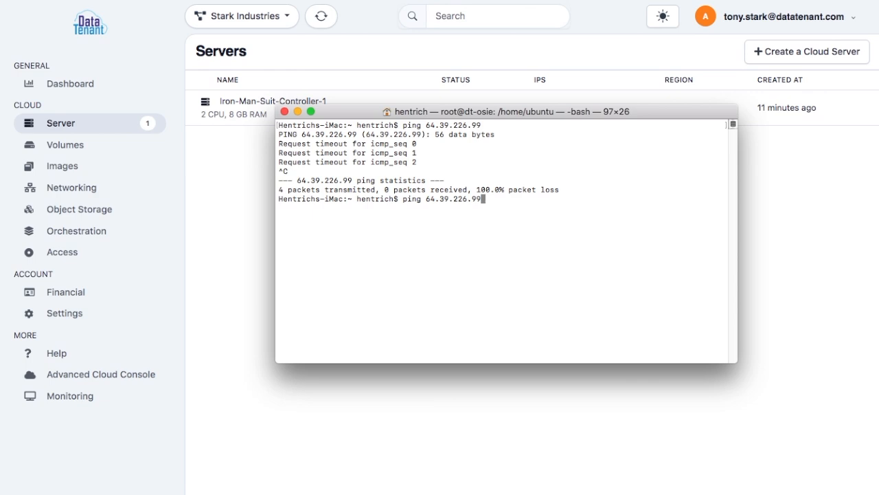
pyautogui.press('Return')
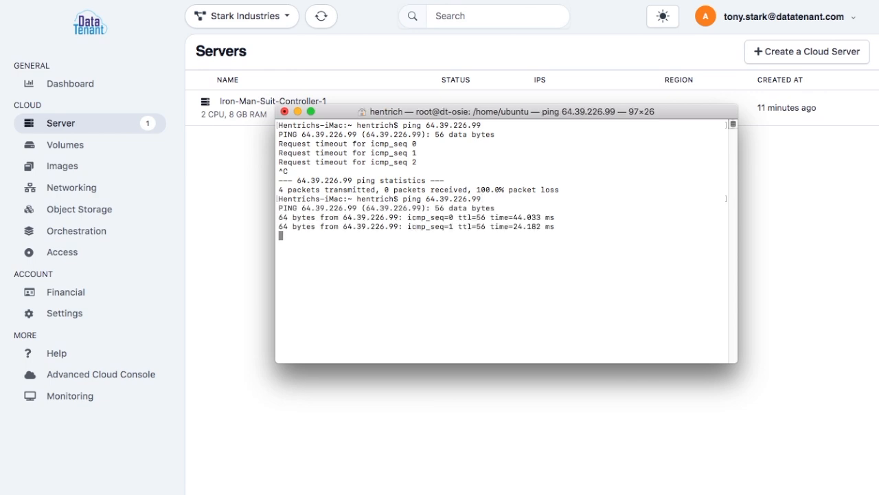
pyautogui.hotkey('ctrl', 'c')
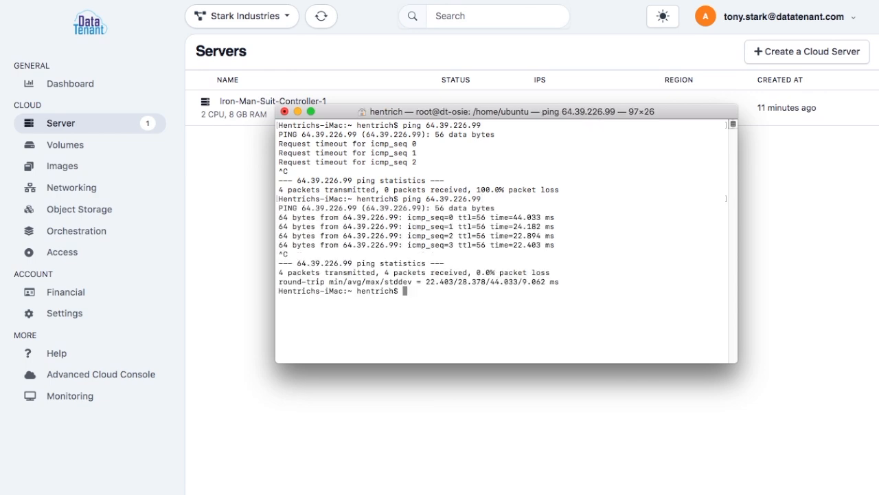
pyautogui.moveTo(571, 111); pyautogui.dragTo(878, 141)
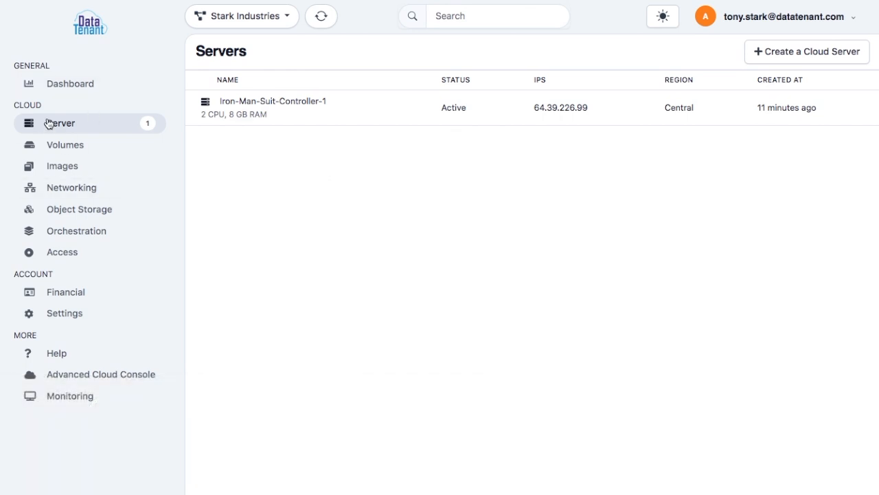
# Step: Start a new network and, after trying 'SQL Servers' and 'Web Servers', name it 192.168.0.0/24
pyautogui.click(75, 194)
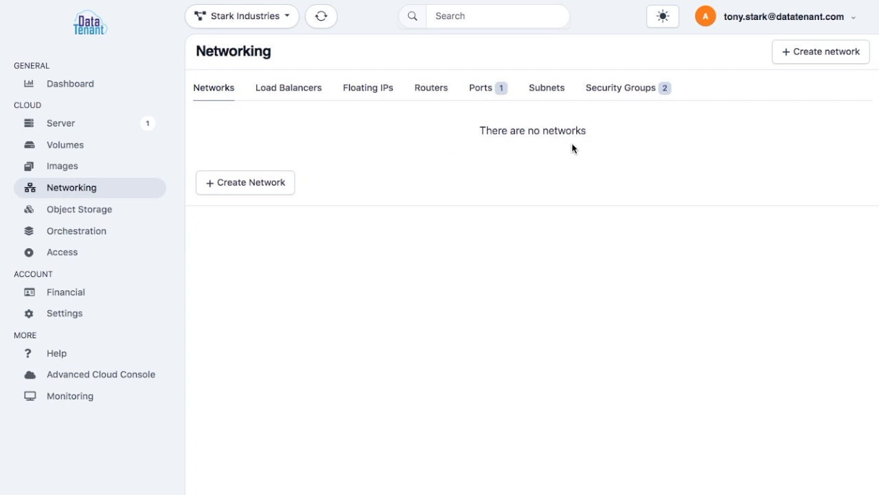
pyautogui.click(266, 191)
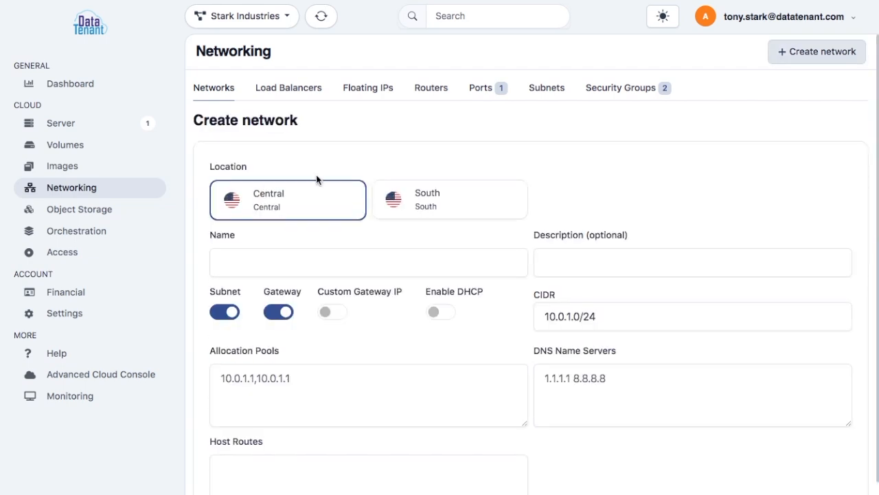
pyautogui.scroll(-2, 320, 178)
pyautogui.click(311, 193)
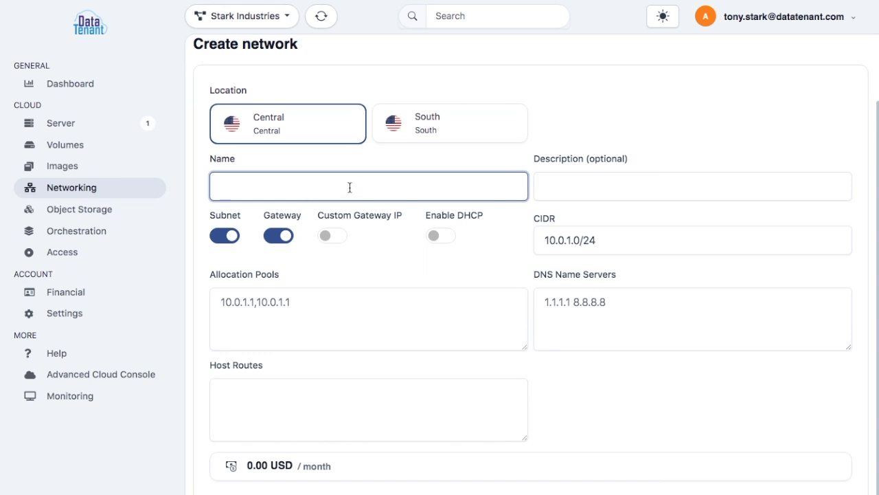
pyautogui.write('192.168.0')
pyautogui.write('.0/24')
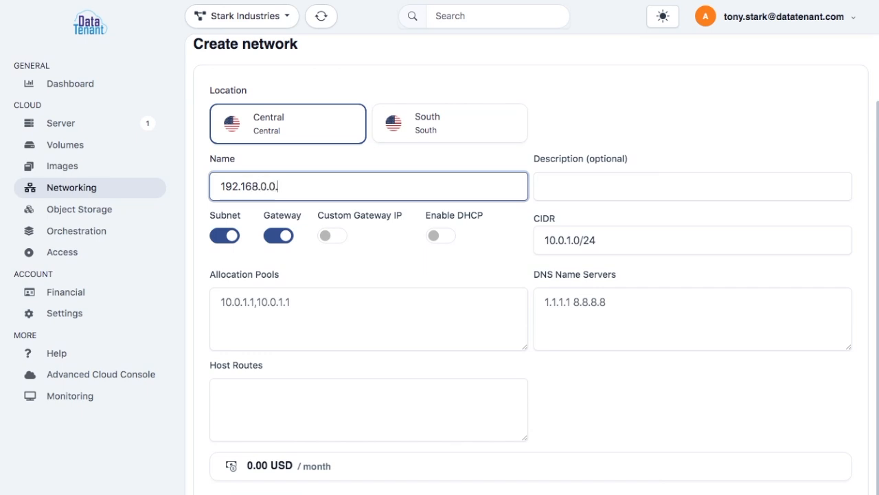
pyautogui.moveTo(355, 190); pyautogui.dragTo(157, 191)
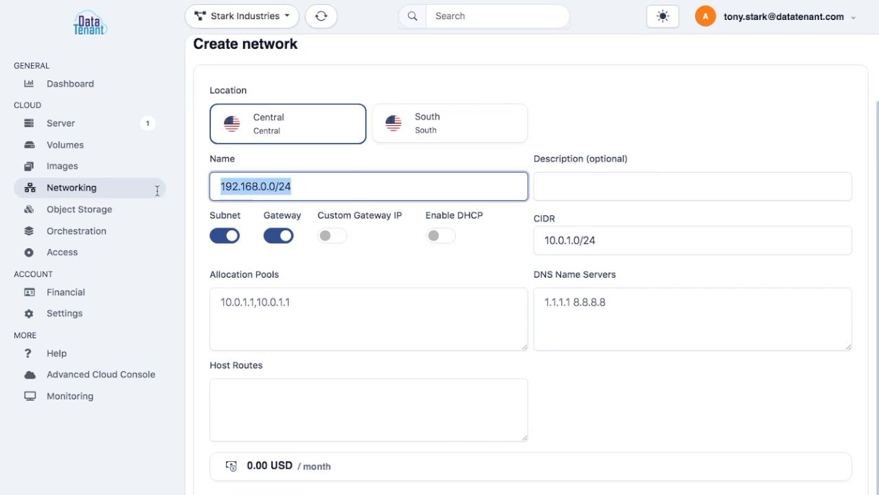
pyautogui.click(325, 192)
pyautogui.moveTo(330, 192); pyautogui.dragTo(129, 181)
pyautogui.write('SQL Servers')
pyautogui.hotkey('ctrl', 'a')
pyautogui.write('Web Servers')
pyautogui.hotkey('ctrl', 'a')
pyautogui.hotkey('ctrl', 'v')
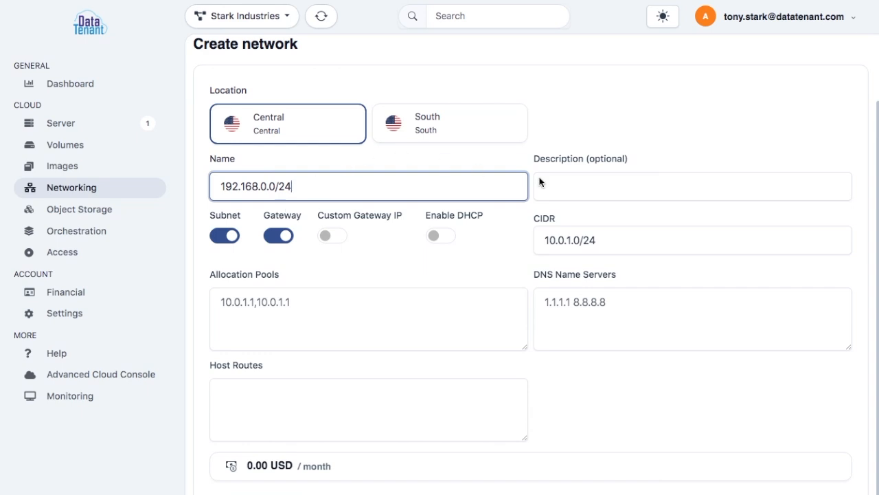
# Step: Give it CIDR 192.168.0.0/24, DHCP on, DNS 8.8.8.8 8.8.4.4, create it, and return to Servers
pyautogui.click(576, 234)
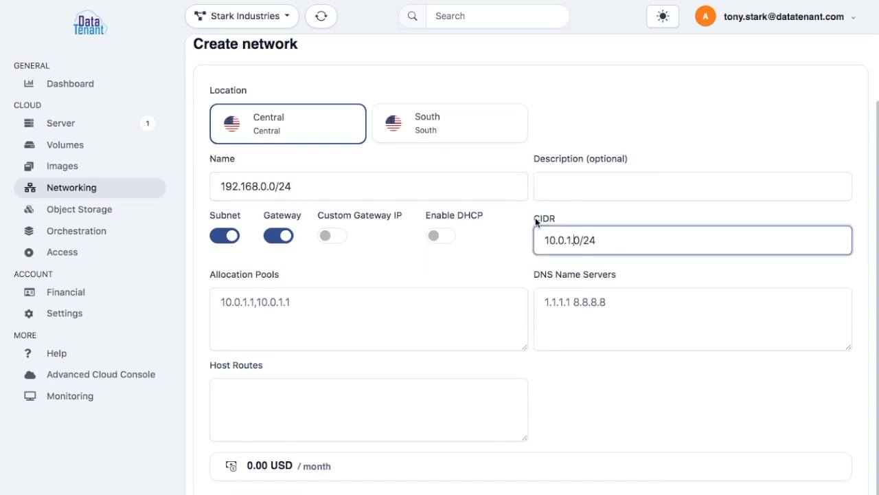
pyautogui.hotkey('ctrl', 'a')
pyautogui.hotkey('ctrl', 'v')
pyautogui.click(441, 236)
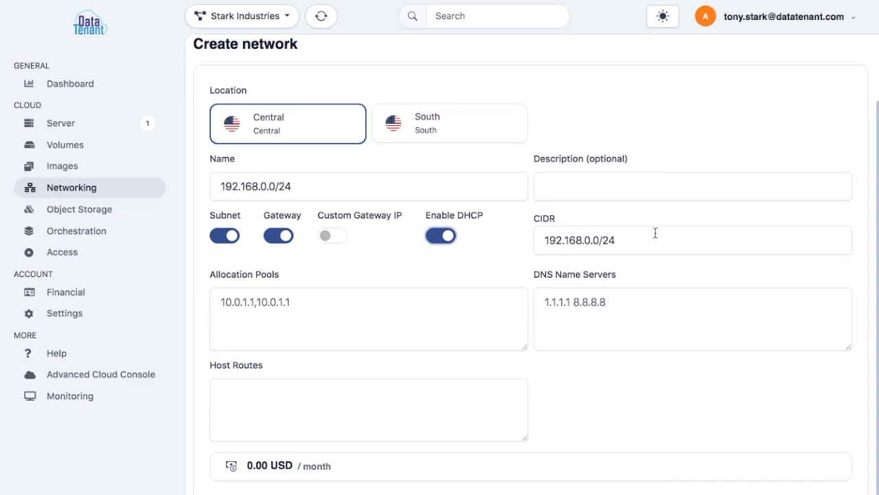
pyautogui.click(428, 302)
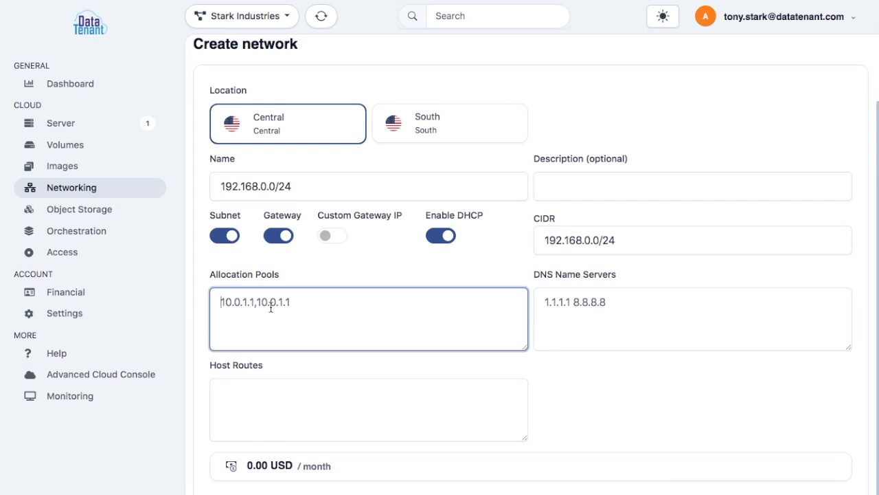
pyautogui.click(690, 305)
pyautogui.write('8.8')
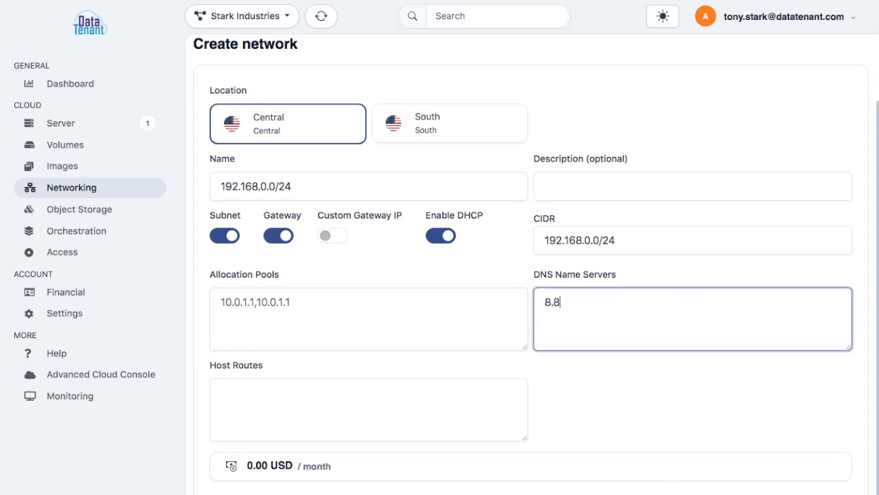
pyautogui.write('.8.8 8.8.4.4')
pyautogui.click(326, 404)
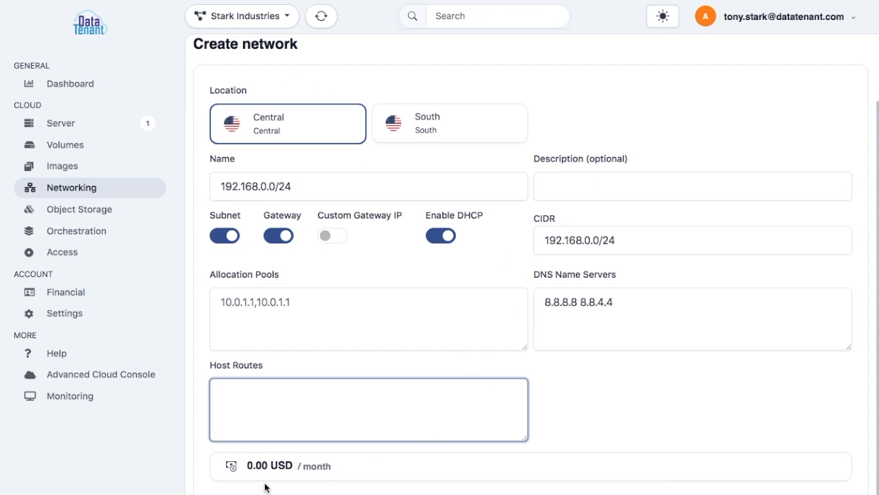
pyautogui.click(435, 473)
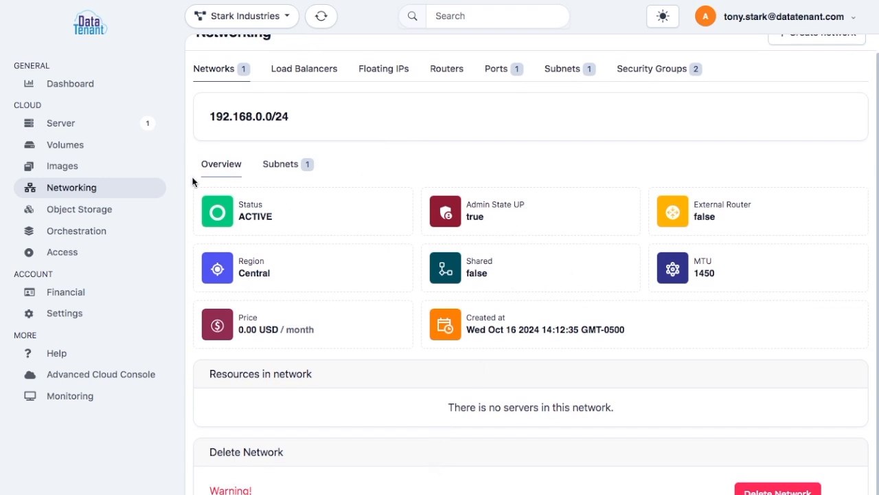
pyautogui.click(88, 132)
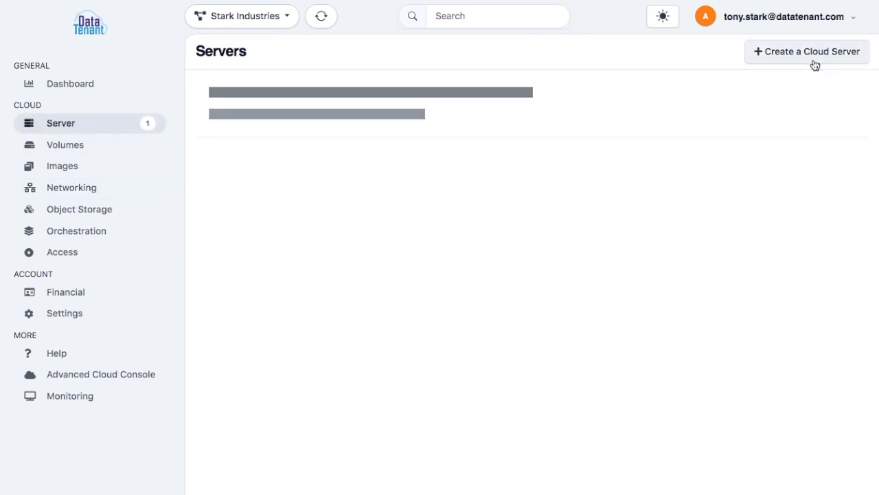
# Step: Start a Central server with Ubuntu 22.04, Blue v0 Tier - Small and a Standard SSD v0 disk
pyautogui.click(814, 60)
pyautogui.click(392, 134)
pyautogui.scroll(-3, 357, 371)
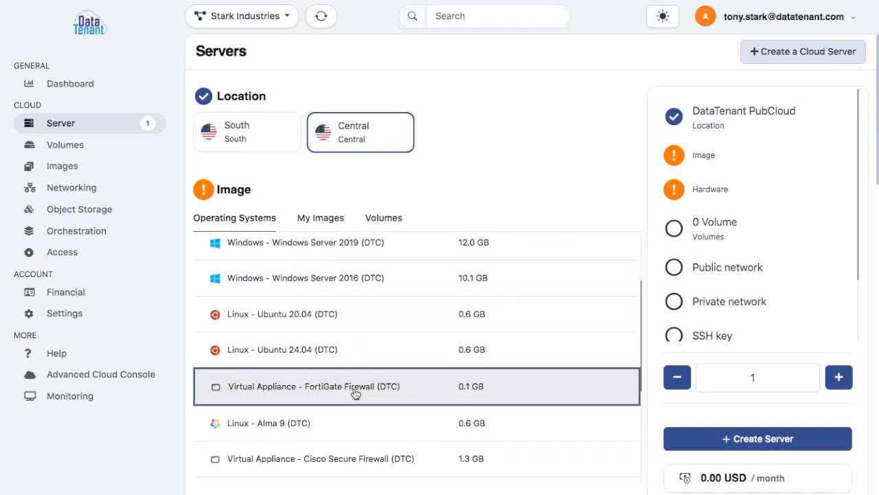
pyautogui.scroll(-3, 355, 384)
pyautogui.click(352, 361)
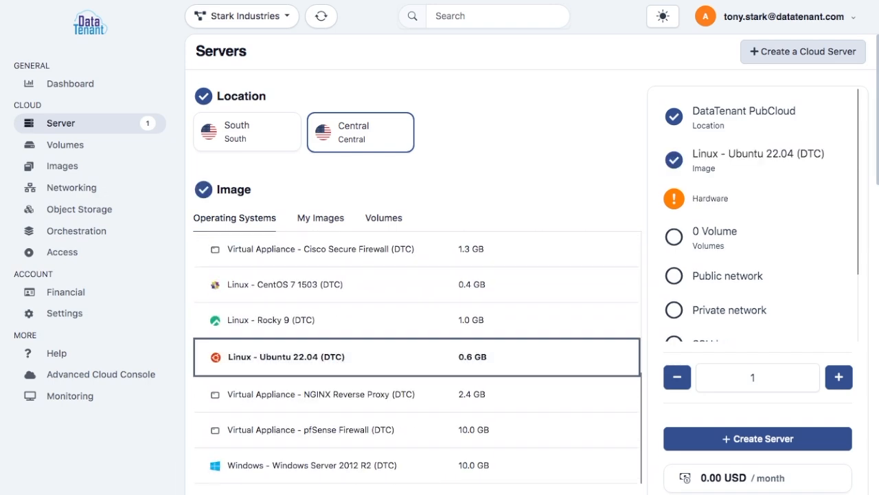
pyautogui.scroll(-4, 367, 360)
pyautogui.click(367, 300)
pyautogui.scroll(-5, 477, 296)
pyautogui.click(416, 250)
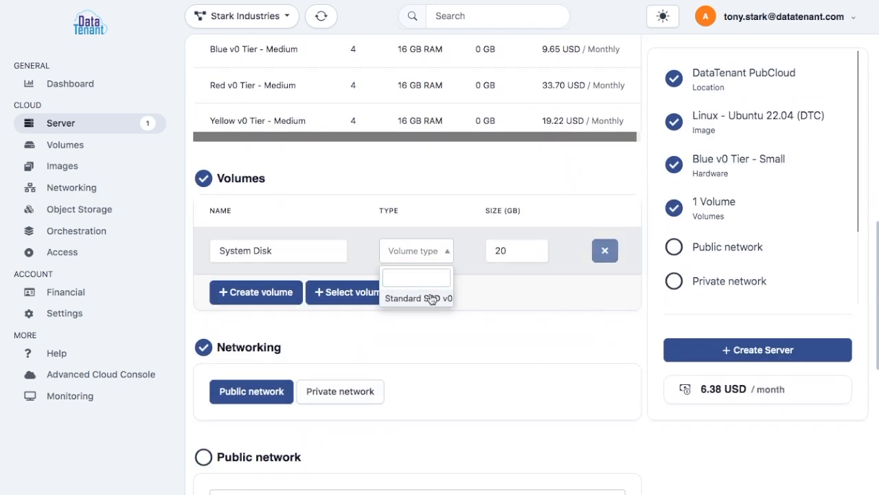
pyautogui.click(431, 298)
pyautogui.scroll(-3, 501, 319)
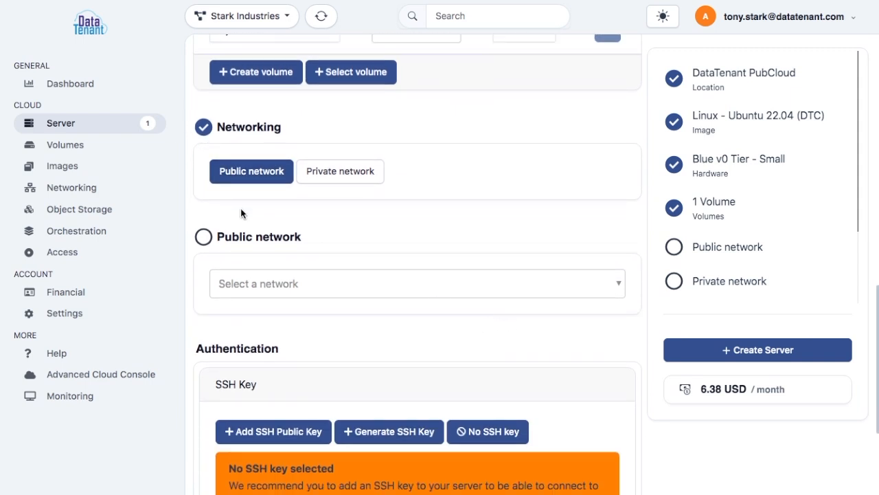
# Step: Put it on the 192.168.0.0/24 private network with the default security group and create it
pyautogui.click(330, 180)
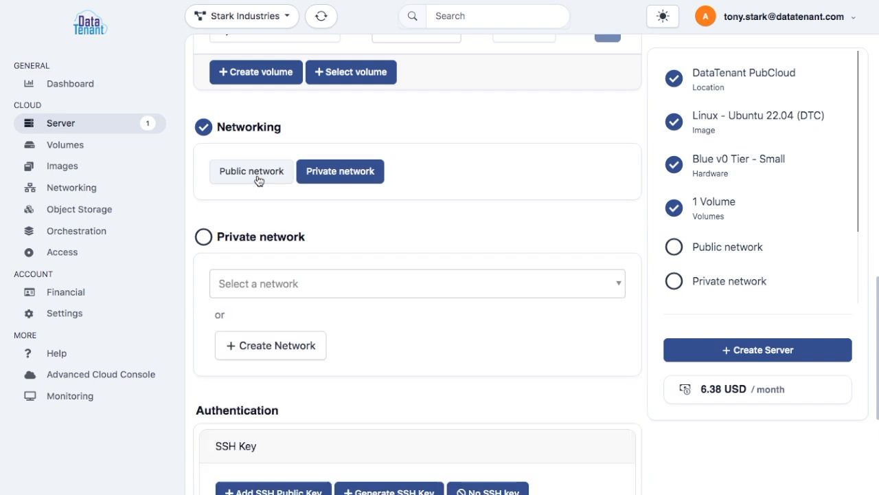
pyautogui.scroll(-1, 405, 251)
pyautogui.click(367, 199)
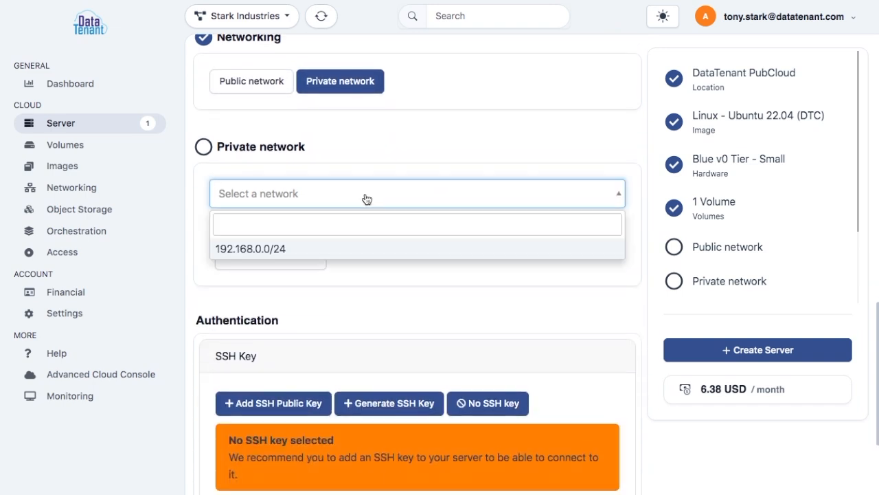
pyautogui.click(315, 254)
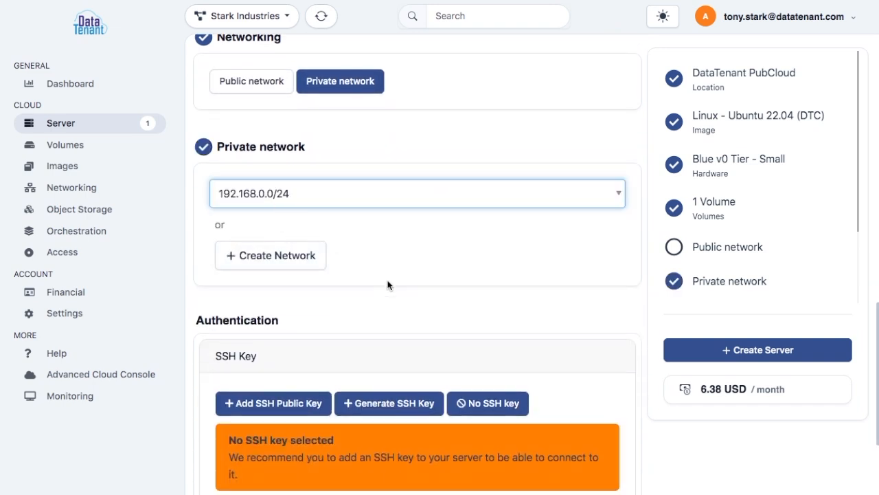
pyautogui.scroll(-5, 387, 285)
pyautogui.click(261, 430)
pyautogui.click(484, 309)
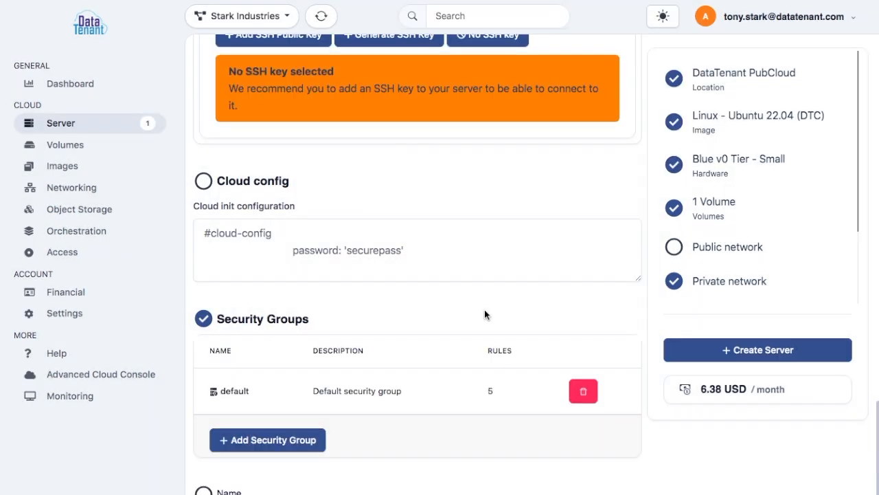
pyautogui.scroll(-1, 484, 309)
pyautogui.click(418, 493)
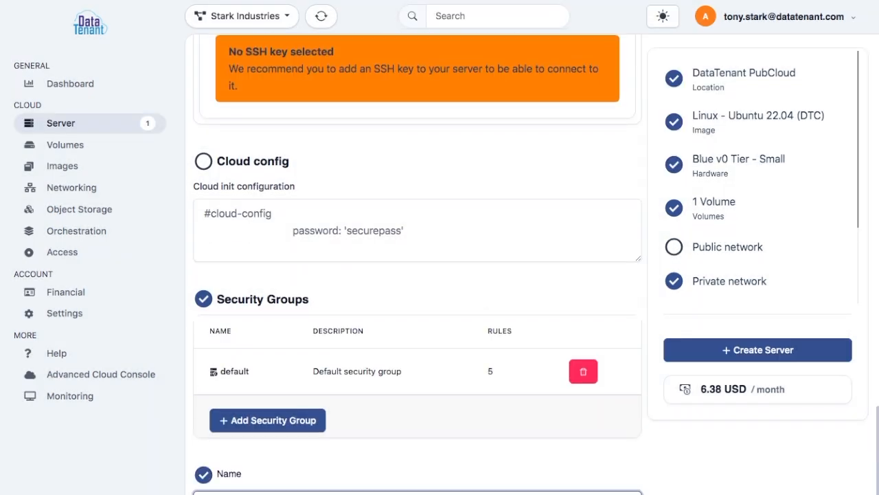
pyautogui.click(759, 349)
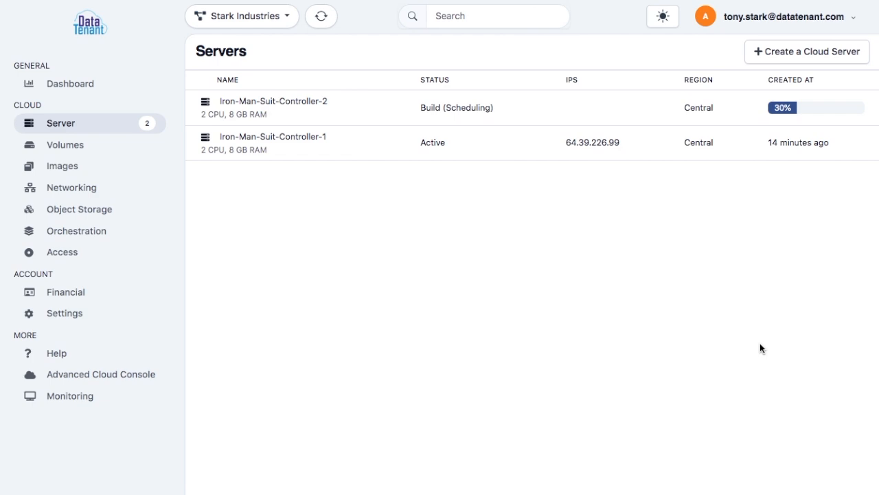
# Step: Refresh until Controller-2 is Active at 192.168.0.229, then go to the Networking page
pyautogui.click(331, 22)
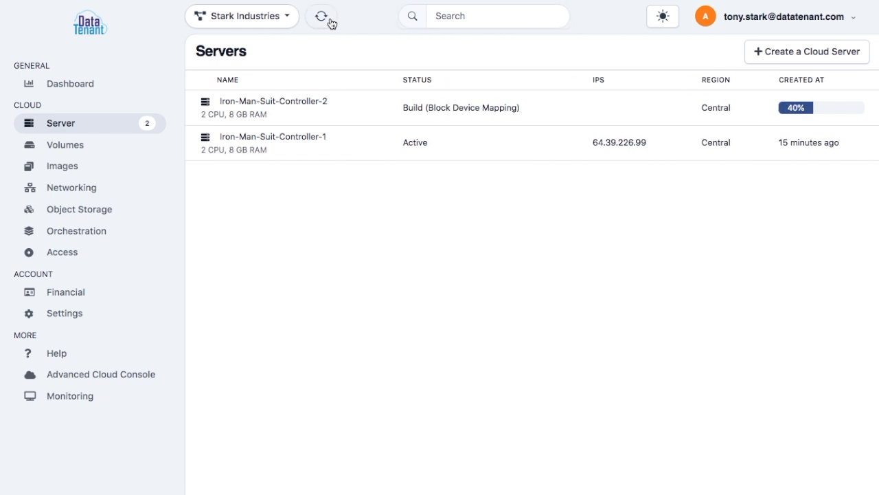
pyautogui.click(330, 21)
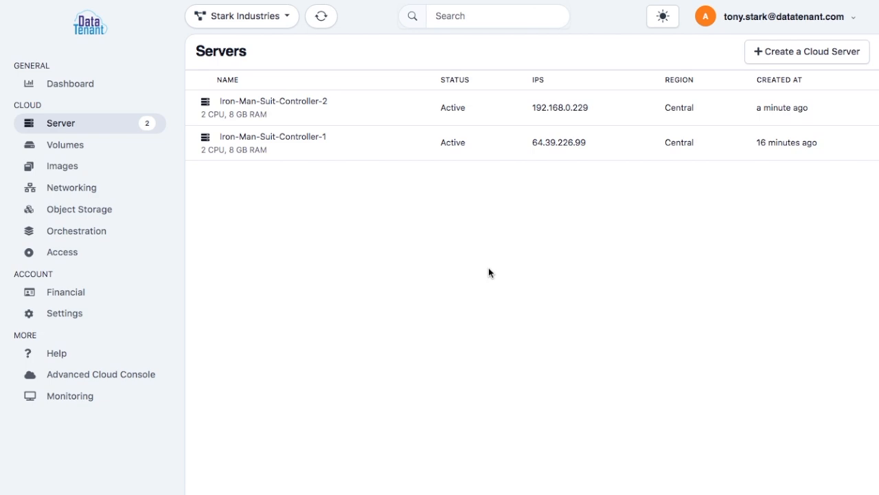
pyautogui.click(78, 191)
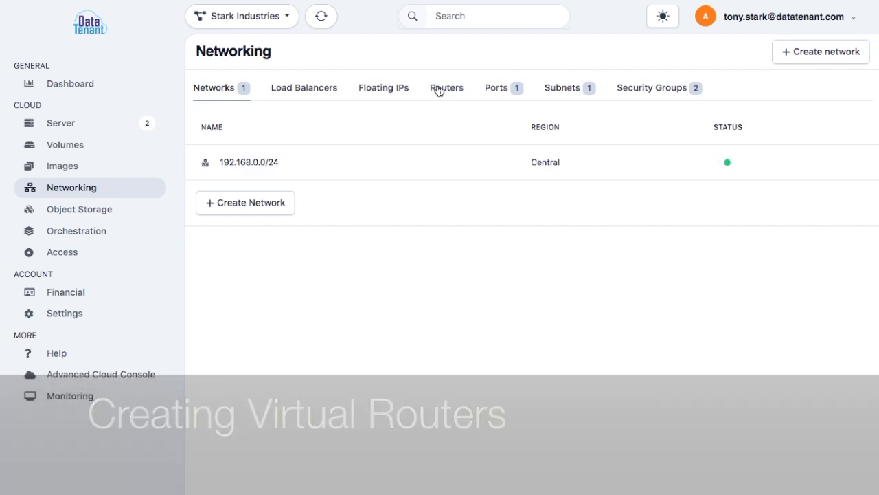
# Step: Create router 'internal-to-internet' with Public Internet (64.39.226.x) as its external network
pyautogui.click(439, 89)
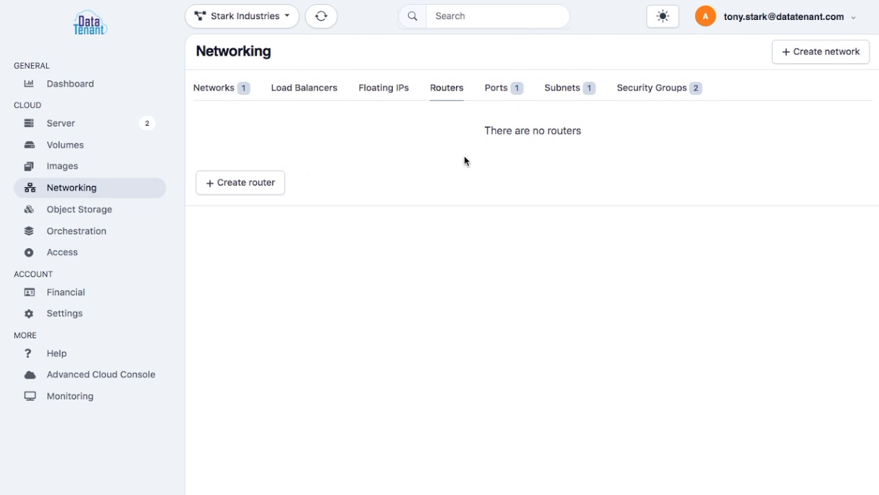
pyautogui.click(231, 195)
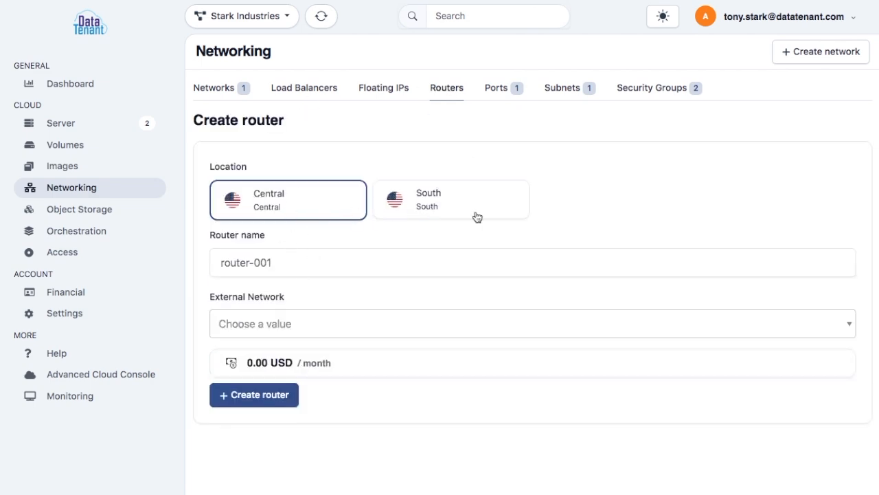
pyautogui.click(307, 263)
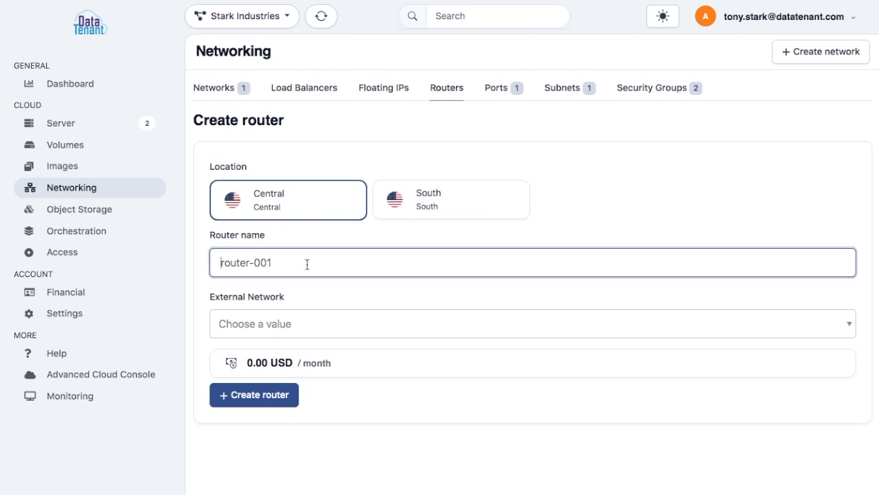
pyautogui.write('internal-0')
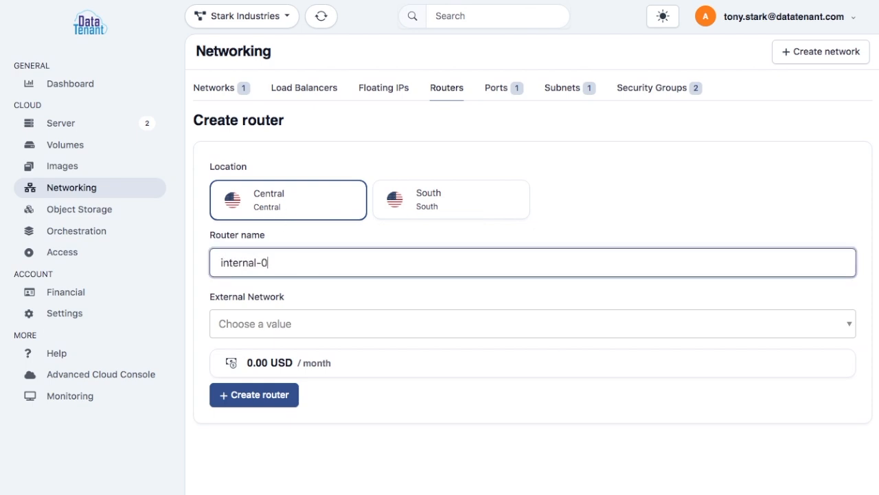
pyautogui.press('BackSpace')
pyautogui.write('to-internet')
pyautogui.click(309, 321)
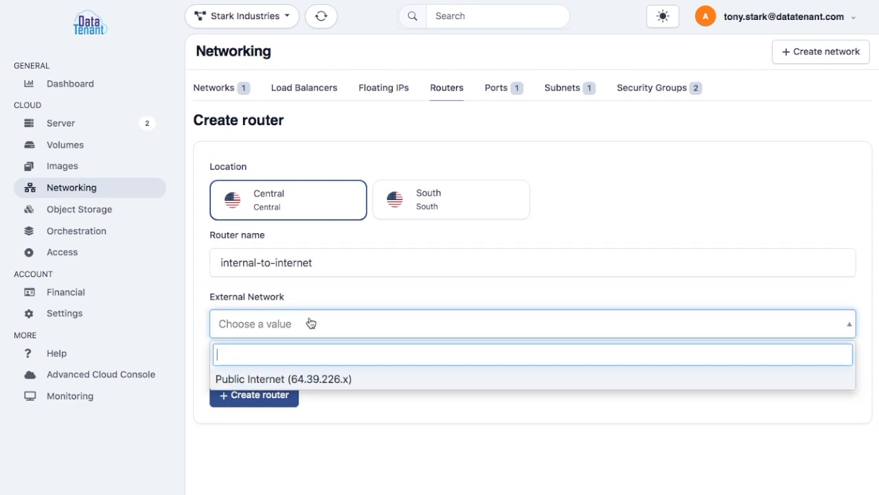
pyautogui.click(326, 382)
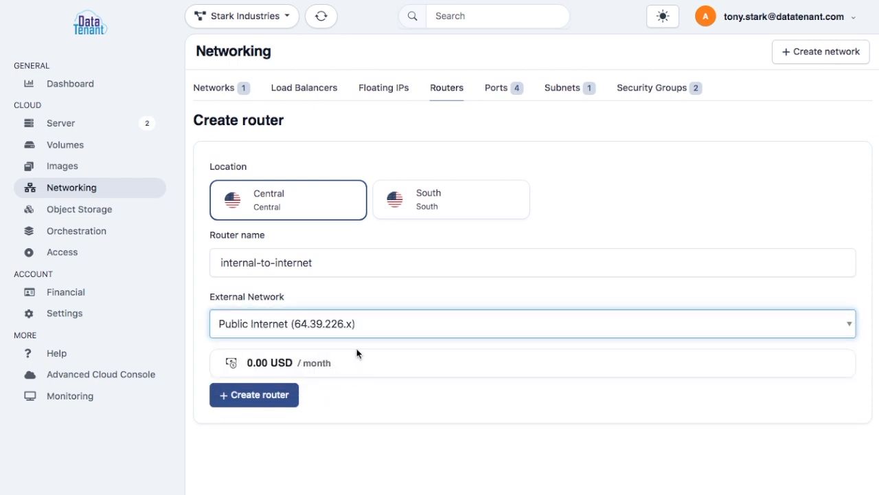
pyautogui.click(261, 398)
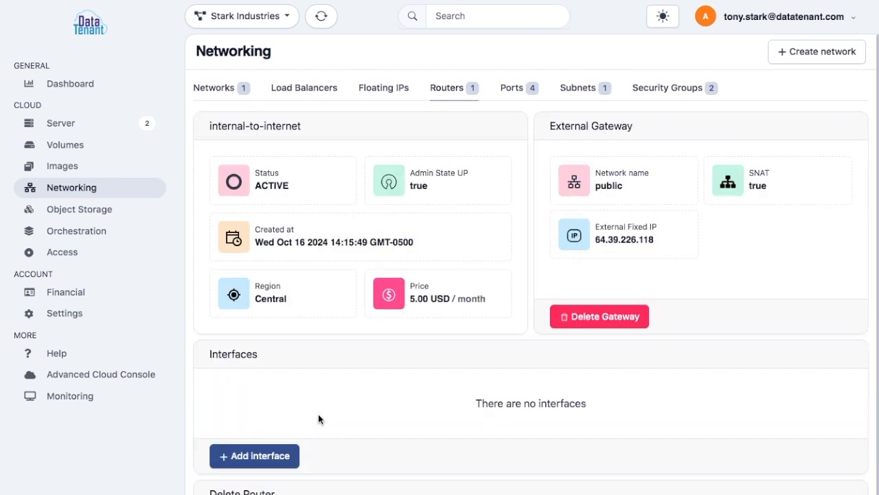
# Step: Add an interface on the 192.168.0.0/24 subnet to the internal-to-internet router
pyautogui.scroll(-1, 371, 377)
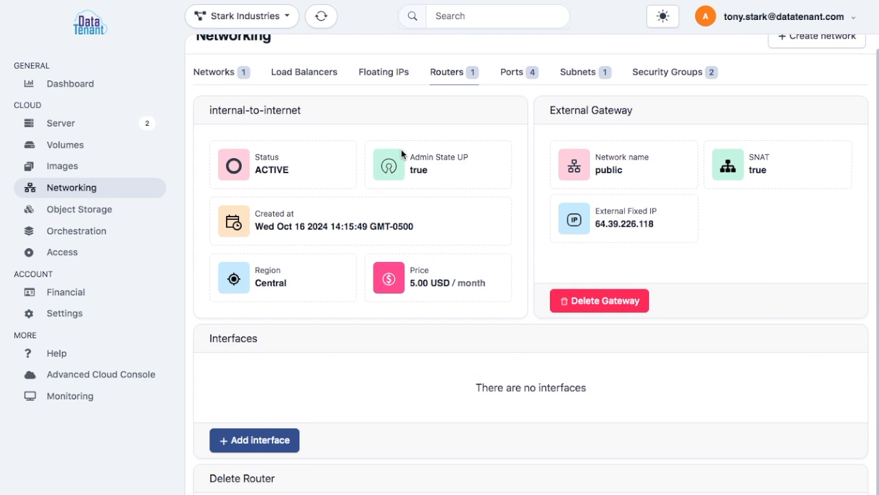
pyautogui.click(249, 445)
pyautogui.click(400, 106)
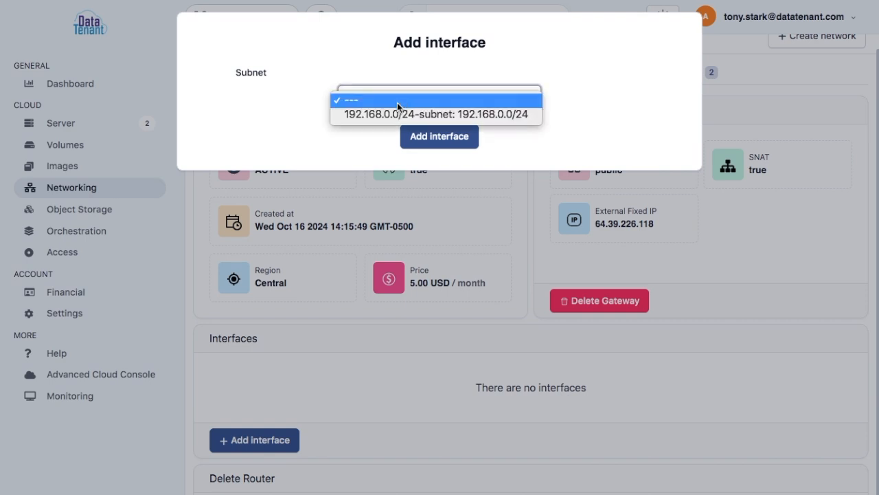
pyautogui.click(357, 111)
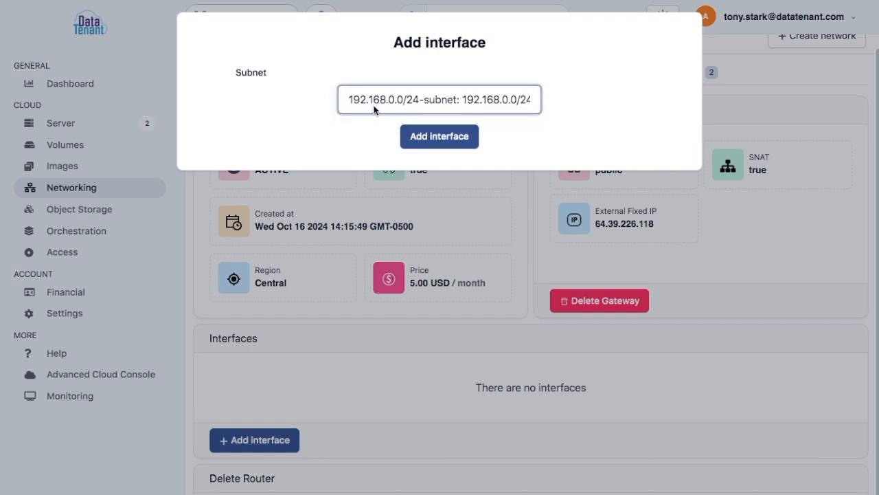
pyautogui.click(434, 140)
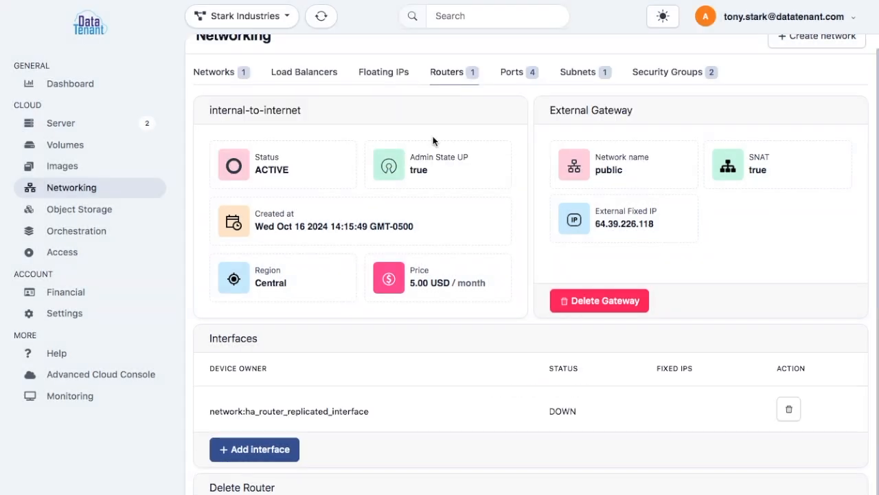
# Step: Verify the internal-to-internet router's interface is ACTIVE, then return to the Servers list
pyautogui.click(66, 188)
pyautogui.click(440, 88)
pyautogui.click(334, 165)
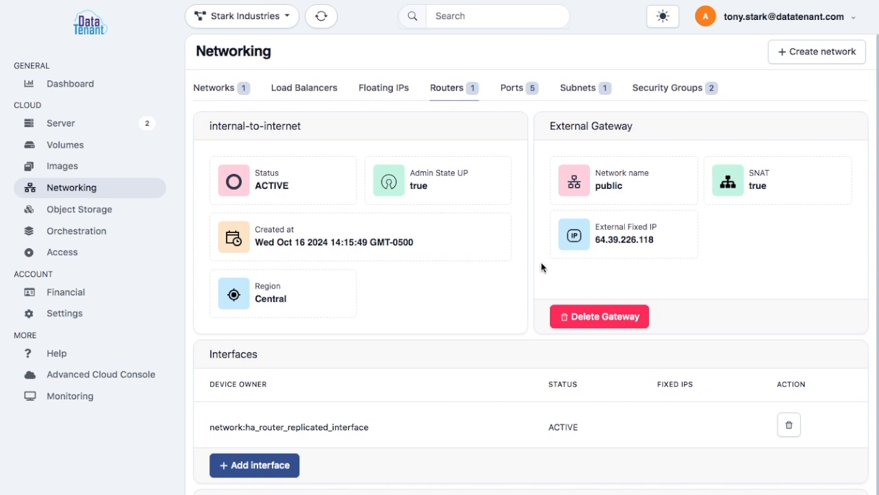
pyautogui.click(62, 123)
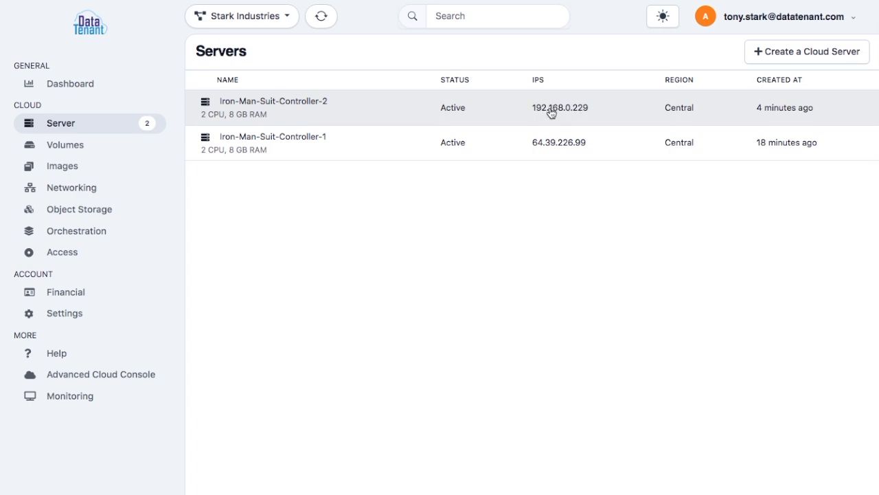
# Step: Review Iron-Man-Suit-Controller-2's networking: one port at 192.168.0.229 and no floating IPs
pyautogui.click(347, 117)
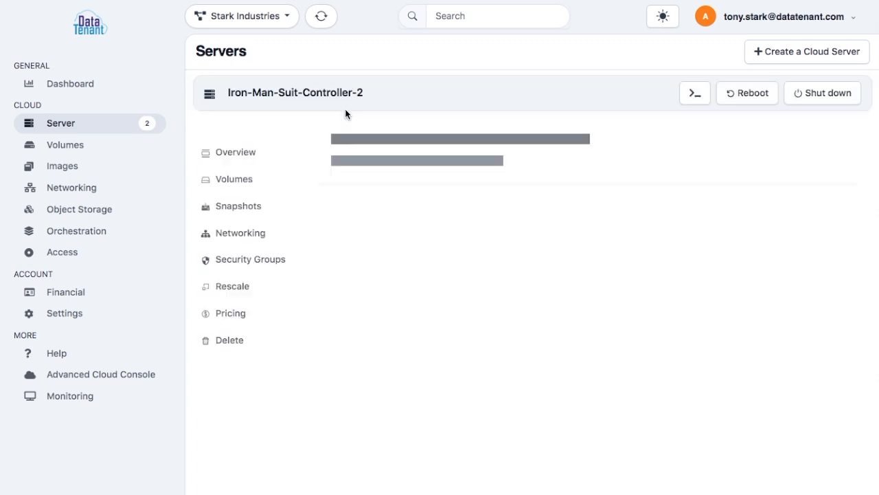
pyautogui.click(243, 234)
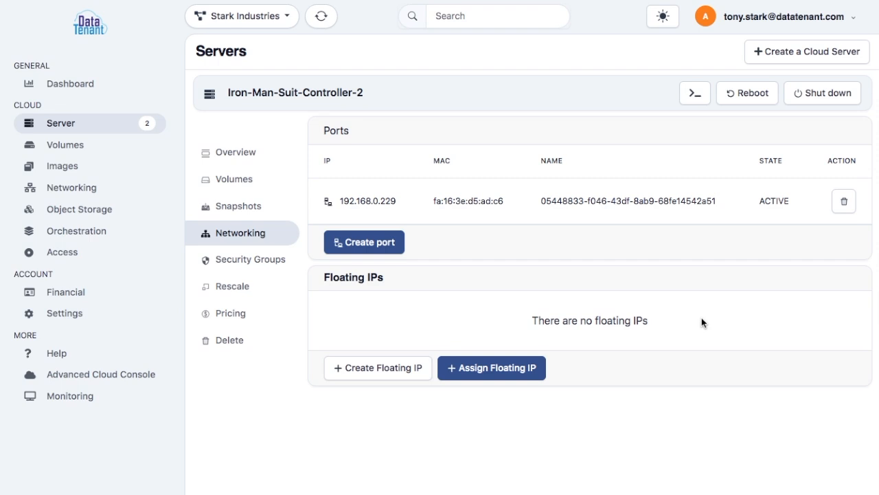
pyautogui.click(385, 368)
# Step: Allocate a Public Internet floating IP described 'Temporary SSH IP' on Iron-Man-Suit-Controller-2's port
pyautogui.click(304, 122)
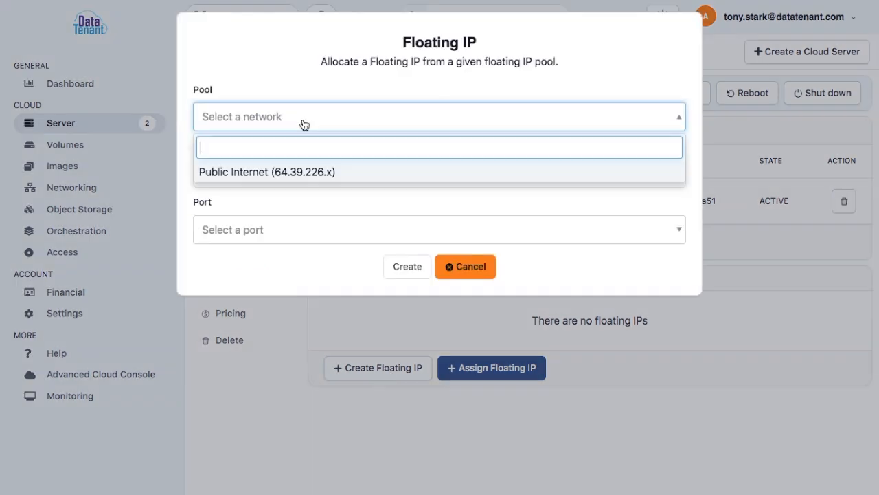
pyautogui.click(304, 172)
pyautogui.click(304, 173)
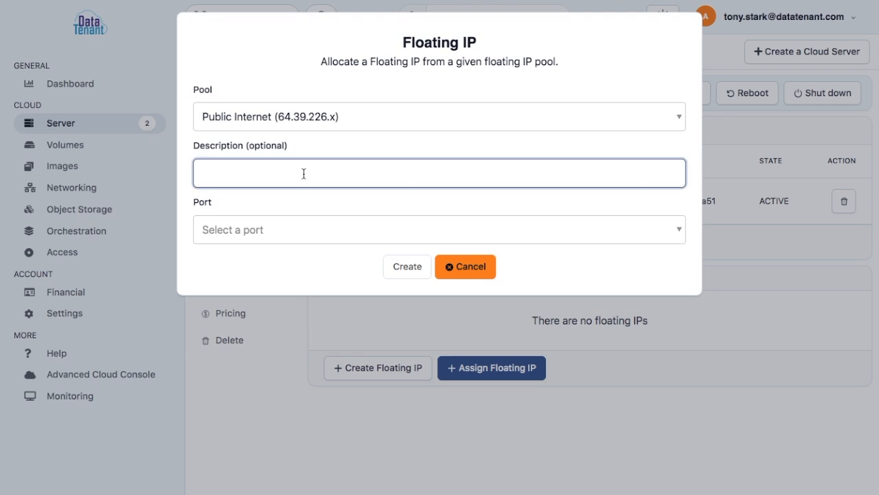
pyautogui.write('Temporary SSH ')
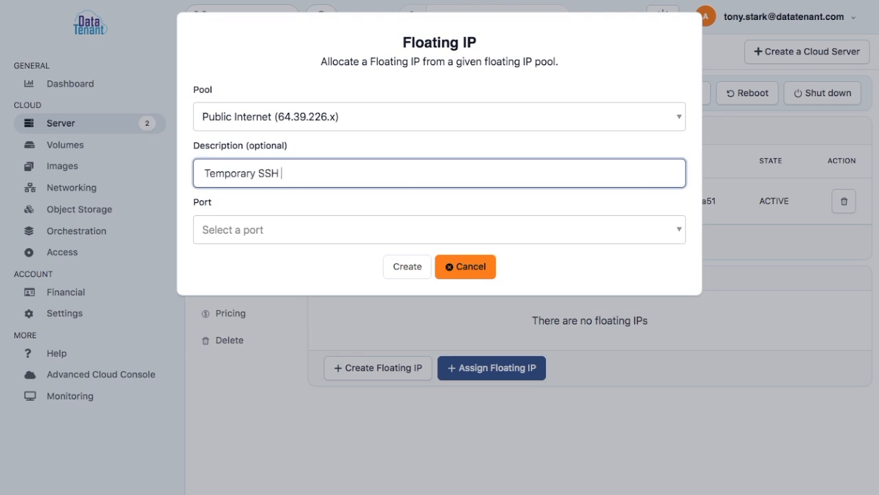
pyautogui.write('IP')
pyautogui.click(256, 237)
pyautogui.click(262, 285)
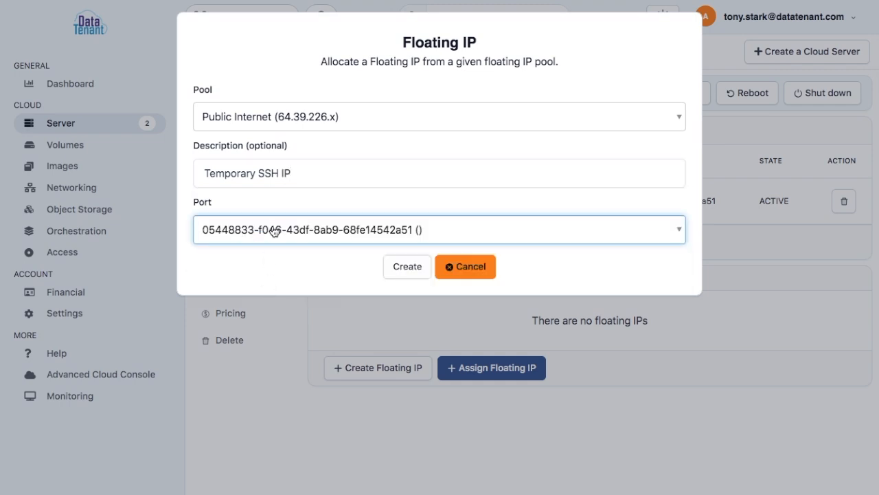
pyautogui.click(414, 269)
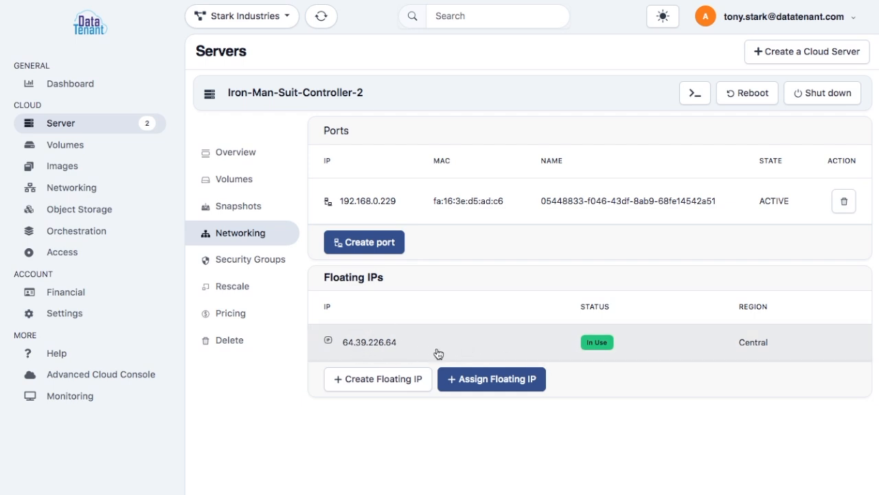
pyautogui.moveTo(878, 110); pyautogui.dragTo(567, 31)
# Step: Ping 64.39.226.64 from the terminal and confirm all 4 replies arrive
pyautogui.write('pin')
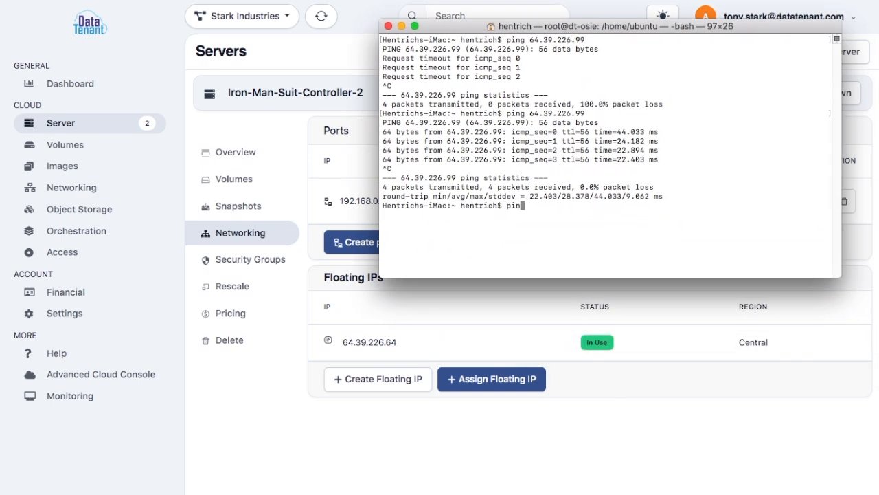
pyautogui.write('g 64.39.226.64')
pyautogui.press('Return')
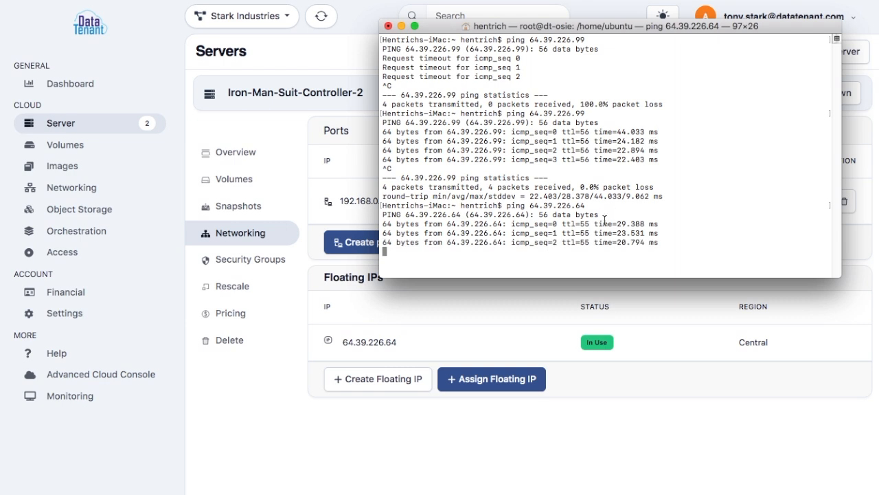
pyautogui.hotkey('ctrl', 'c')
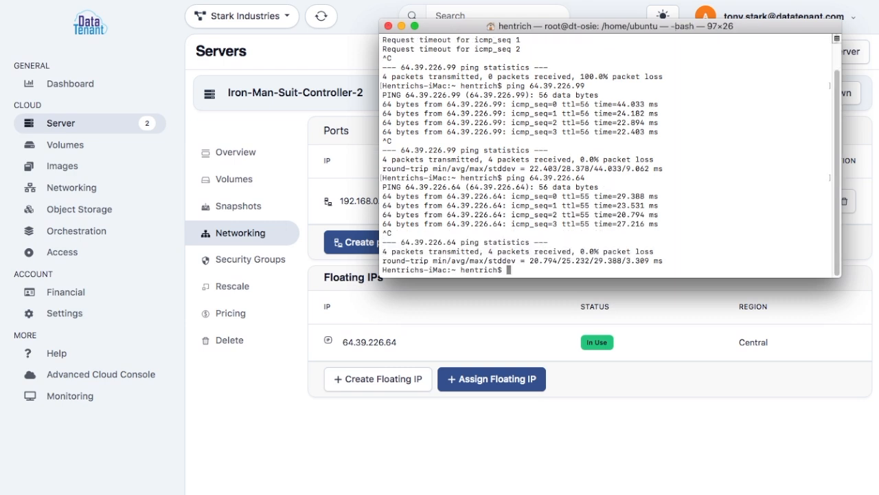
pyautogui.click(403, 408)
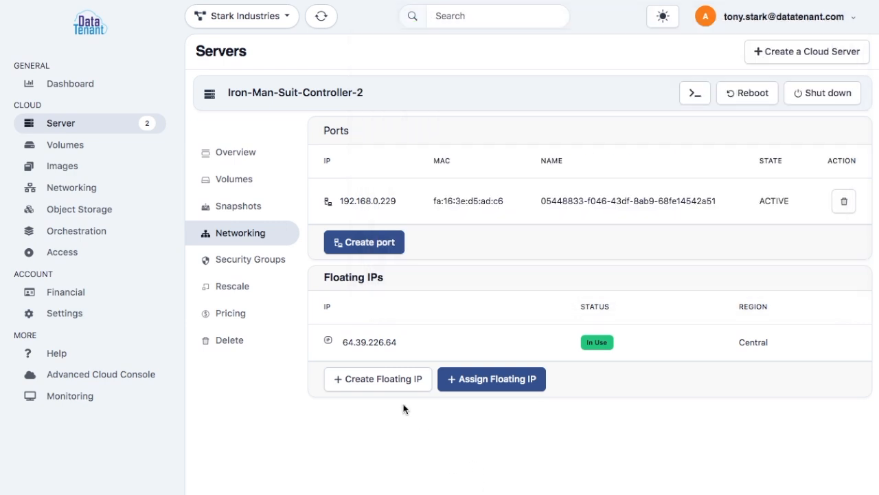
# Step: Disassociate floating IP 64.39.226.64 from Iron-Man-Suit-Controller-2
pyautogui.click(664, 350)
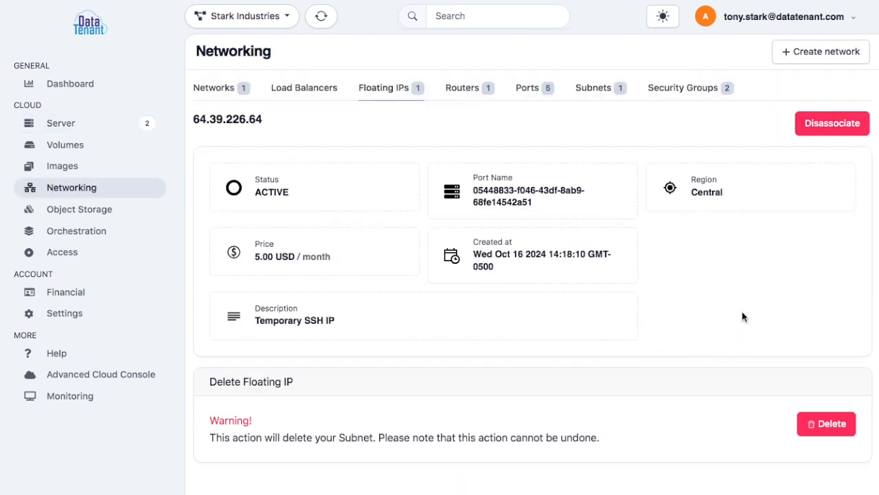
pyautogui.click(829, 125)
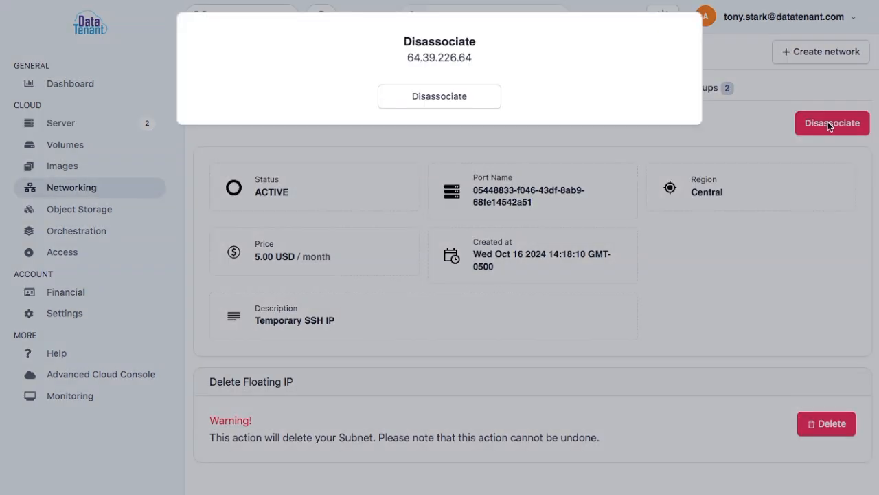
pyautogui.click(453, 100)
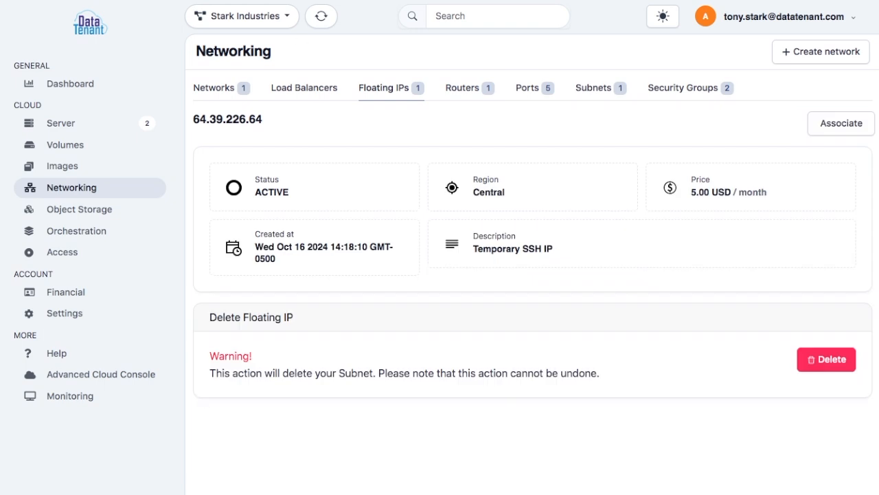
# Step: Rerun the ping to 64.39.226.64 and confirm 100% packet loss
pyautogui.press('super+Tab')
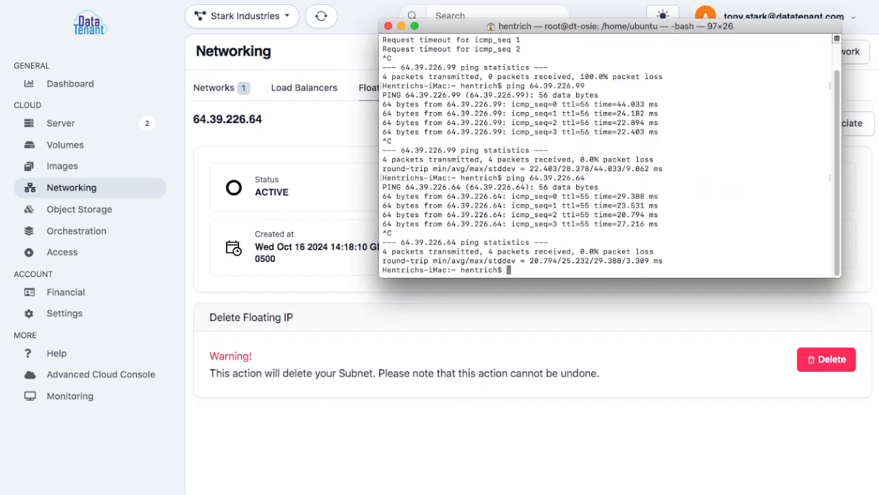
pyautogui.press('Up')
pyautogui.press('Return')
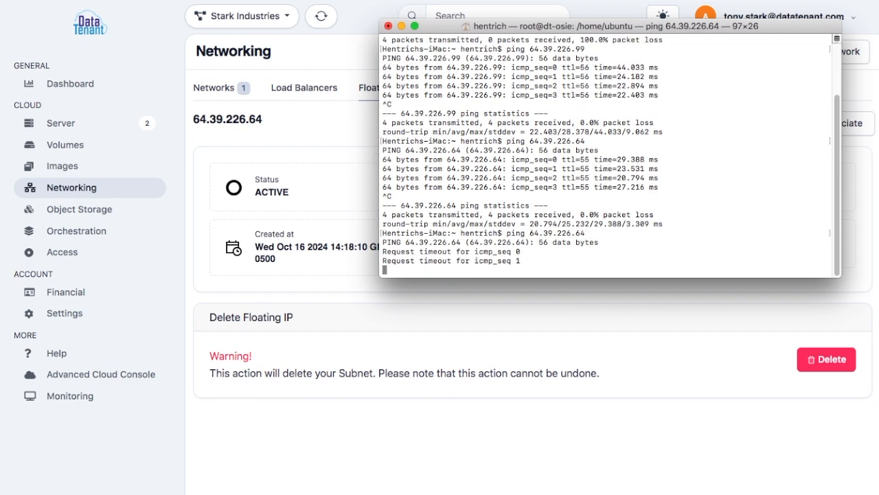
pyautogui.hotkey('ctrl', 'c')
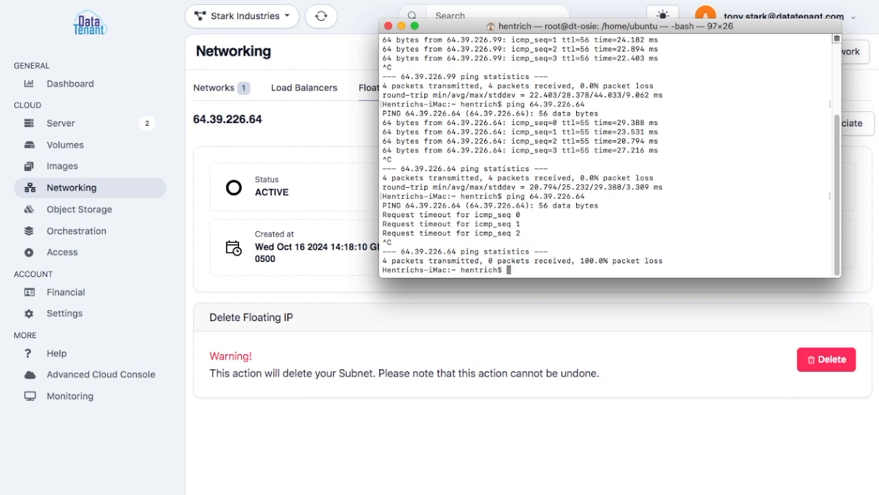
pyautogui.click(569, 437)
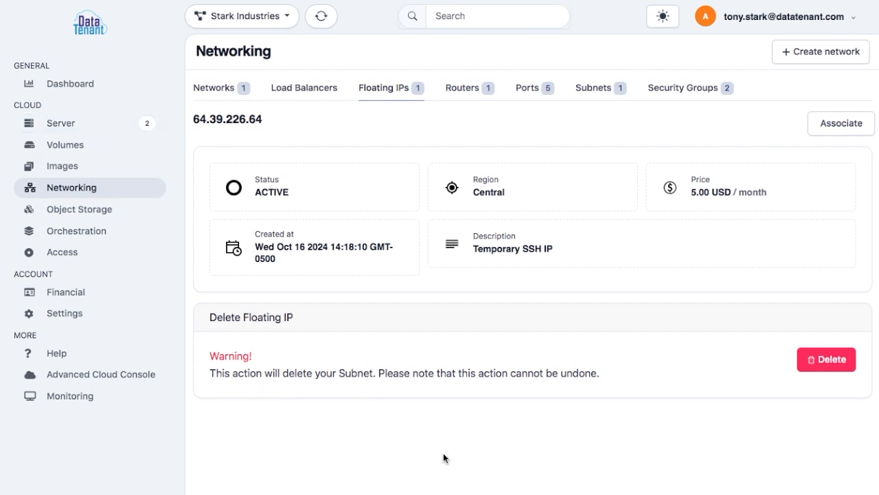
# Step: Delete floating IP 64.39.226.64 and go to the Networking ports list
pyautogui.click(825, 359)
pyautogui.click(420, 103)
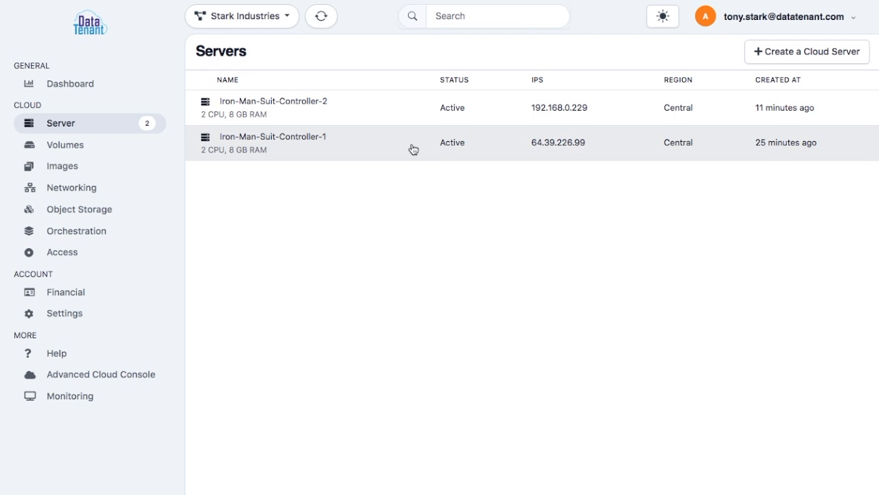
pyautogui.click(63, 197)
pyautogui.click(514, 93)
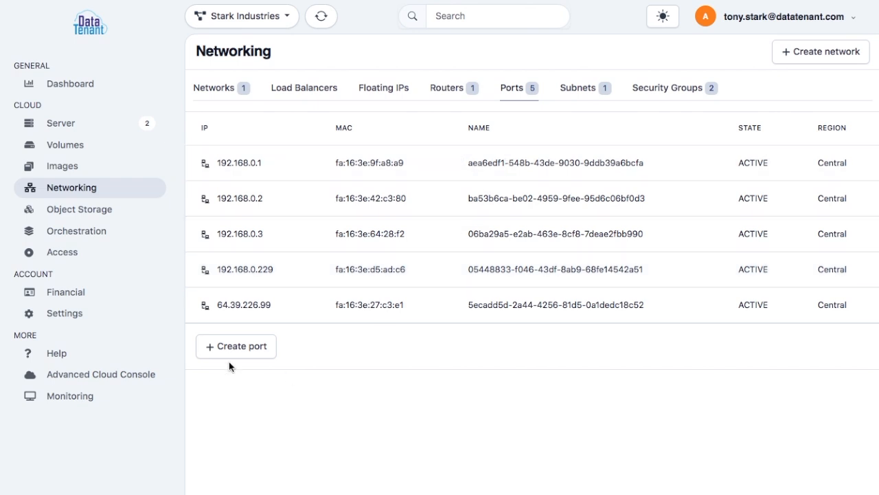
pyautogui.click(240, 357)
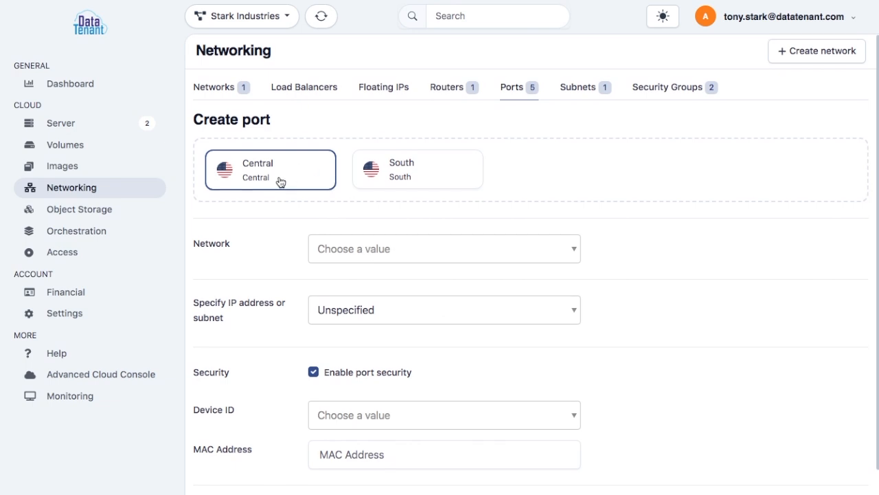
# Step: Put the new port on network 192.168.0.0/24 with fixed IP address 192.168.0.100
pyautogui.scroll(-1, 330, 213)
pyautogui.click(394, 237)
pyautogui.click(377, 282)
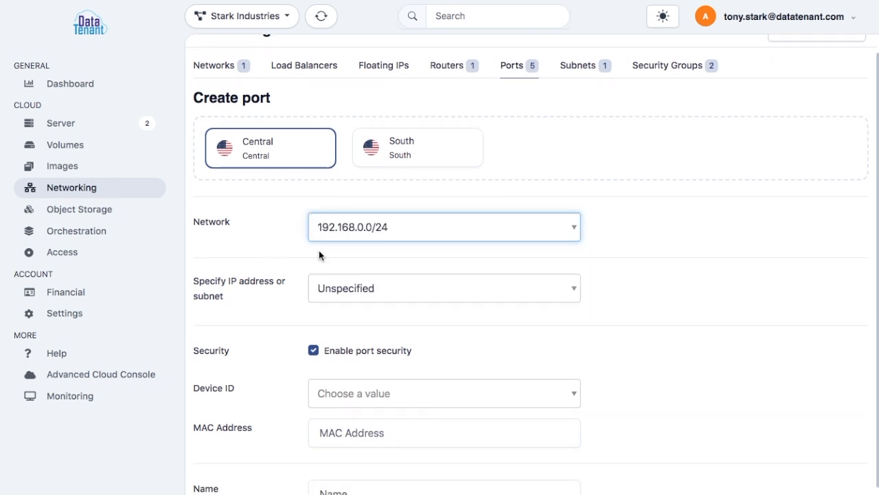
pyautogui.scroll(-1, 275, 288)
pyautogui.scroll(-2, 274, 287)
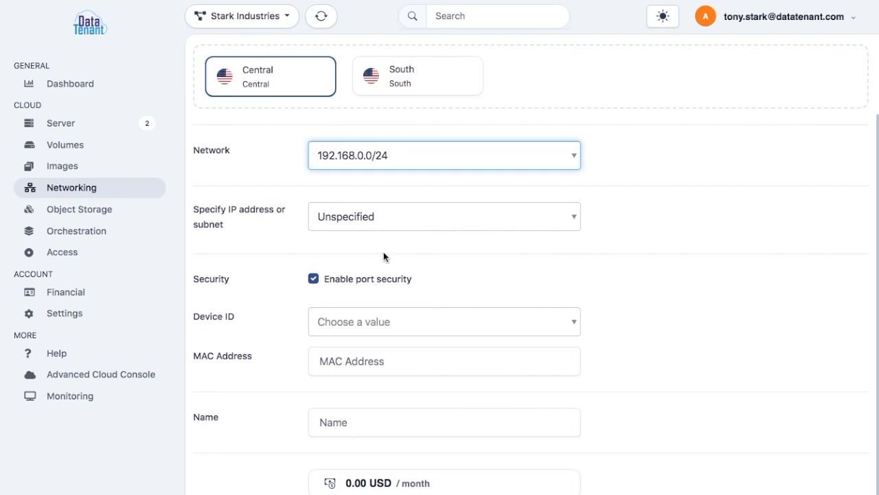
pyautogui.click(383, 219)
pyautogui.click(360, 275)
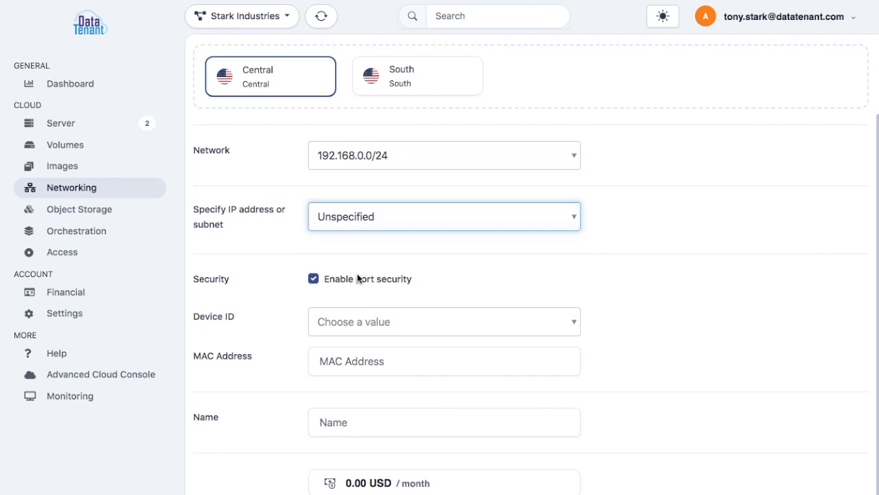
pyautogui.click(378, 228)
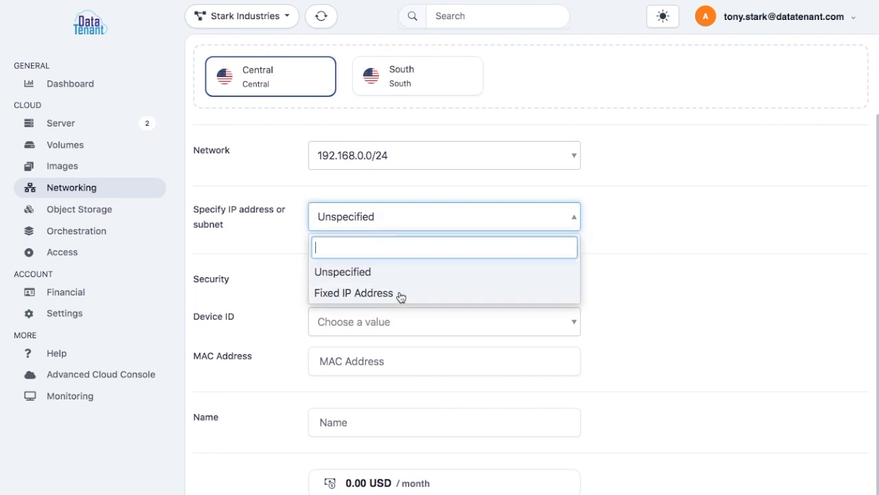
pyautogui.click(399, 294)
pyautogui.click(378, 311)
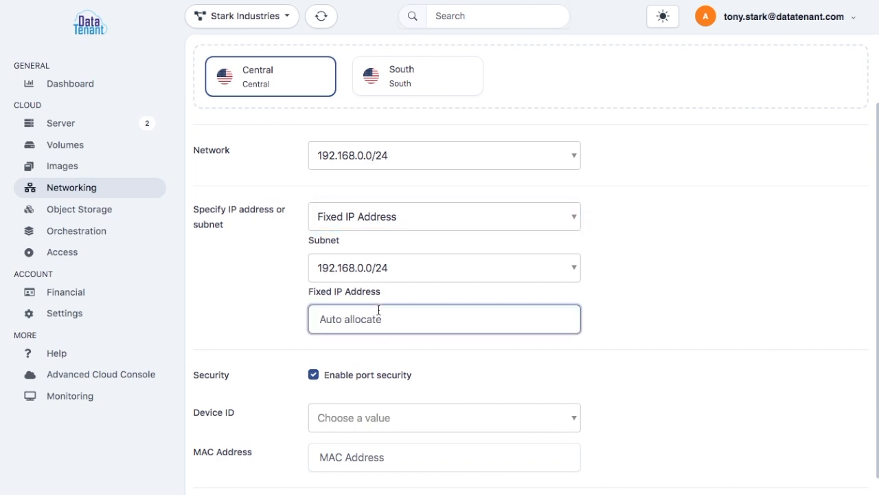
pyautogui.write('192.168.0.10')
pyautogui.press('BackSpace')
pyautogui.write('100')
# Step: Attach the port to Iron-Man-Suit-Controller-1, name it 'Internal Interface for Controller 1', and create it
pyautogui.scroll(-3, 323, 281)
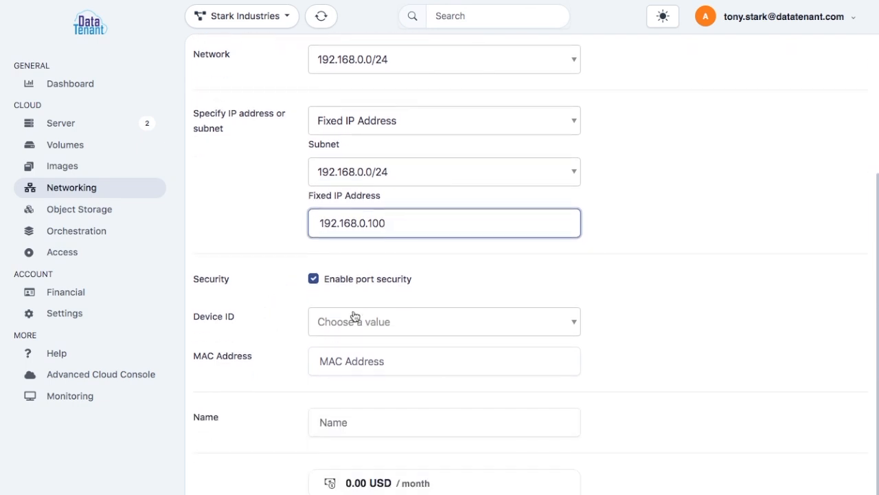
pyautogui.click(357, 325)
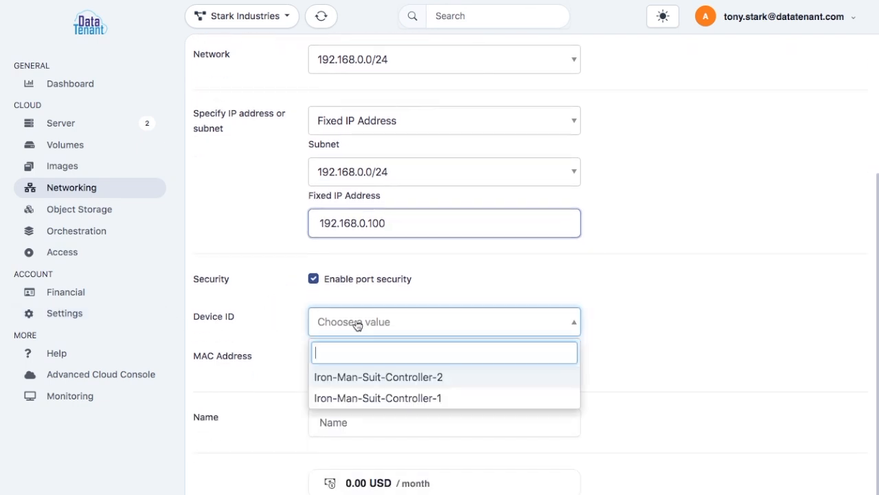
pyautogui.click(424, 400)
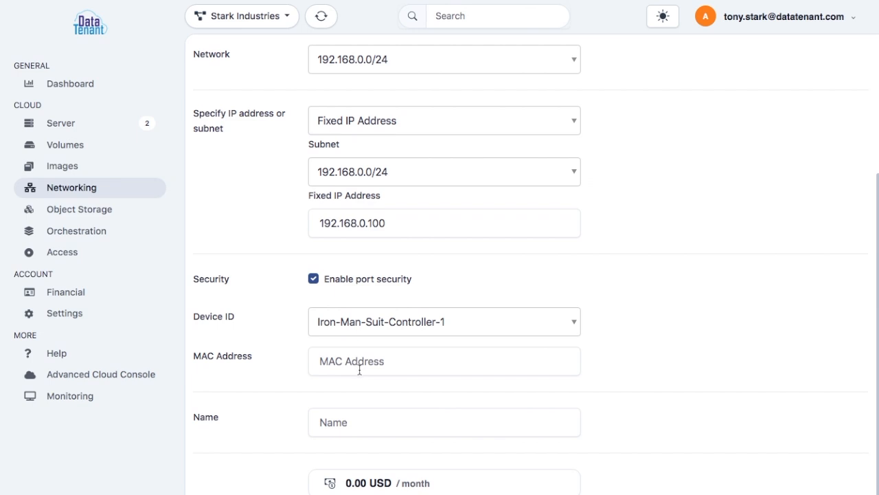
pyautogui.click(368, 420)
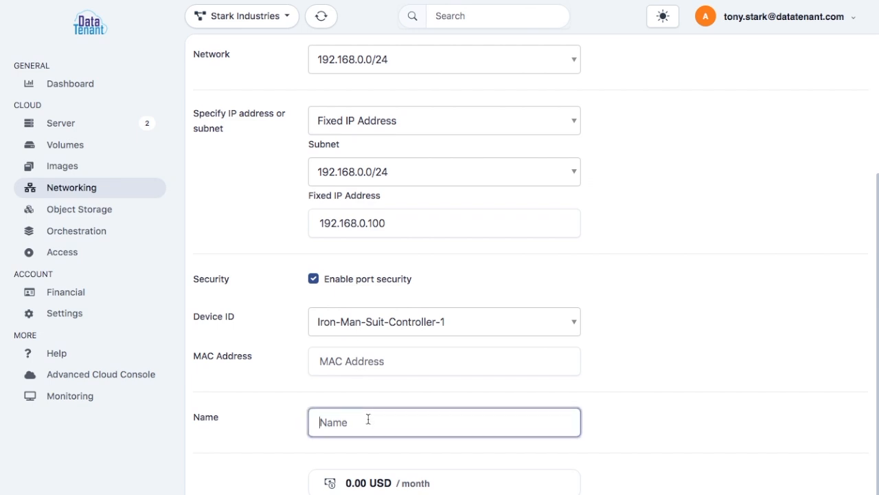
pyautogui.write('Internal Interface for Controller 1')
pyautogui.click(655, 486)
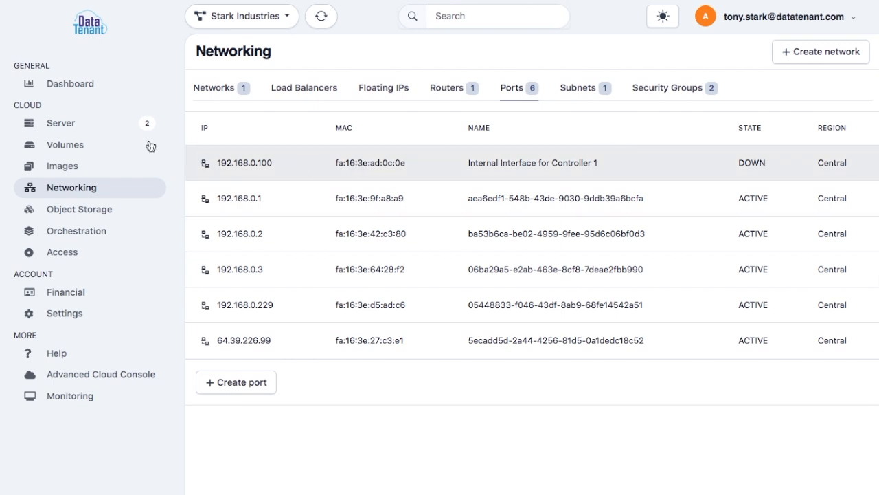
# Step: Confirm Controller-1's 192.168.0.100 port is ACTIVE with no floating IPs, then view the project dashboard
pyautogui.click(88, 126)
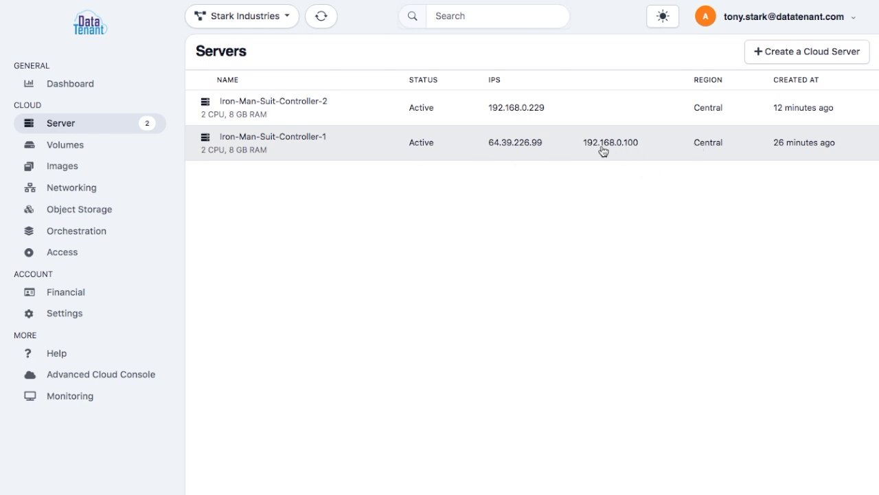
pyautogui.click(310, 153)
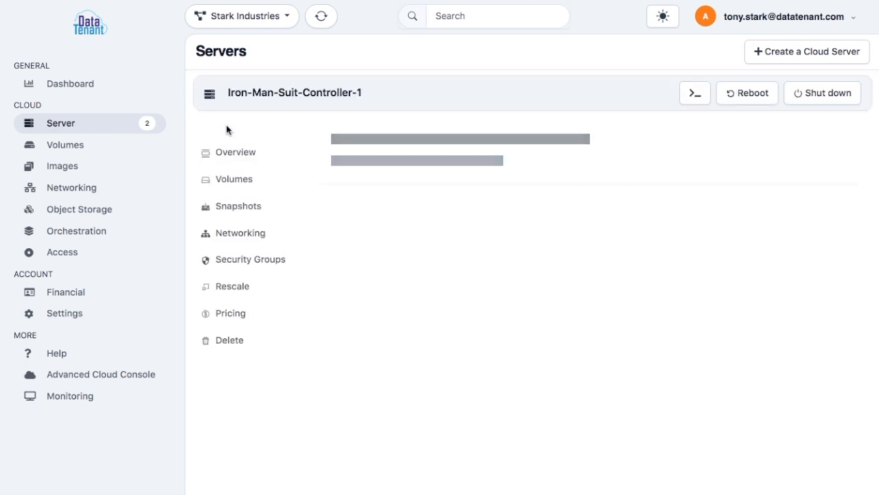
pyautogui.click(254, 232)
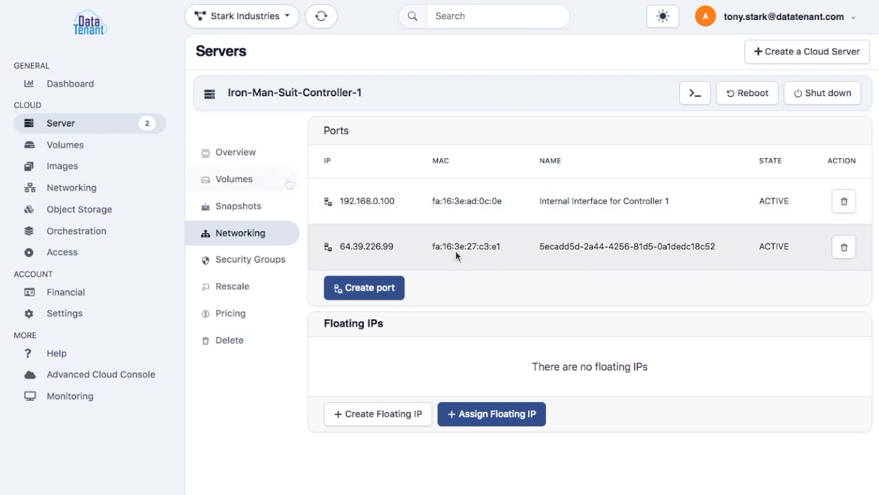
pyautogui.click(67, 91)
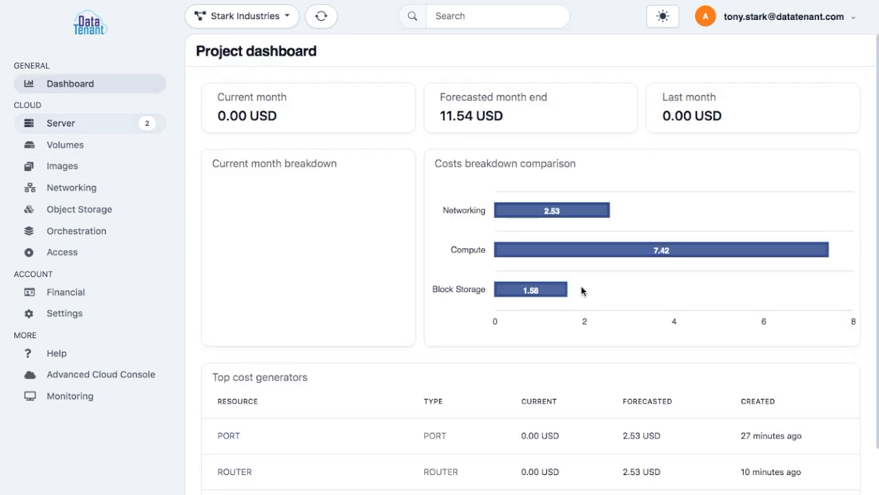
pyautogui.scroll(-1, 414, 300)
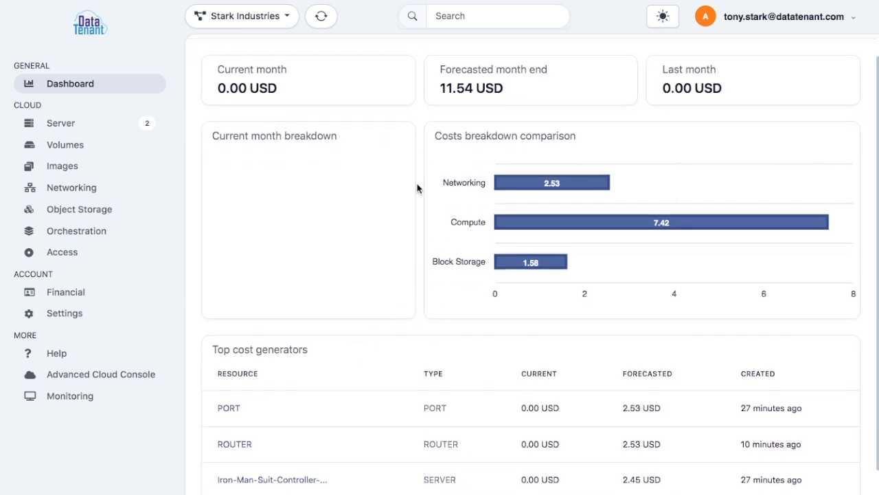
pyautogui.scroll(-1, 486, 340)
pyautogui.scroll(-1, 379, 368)
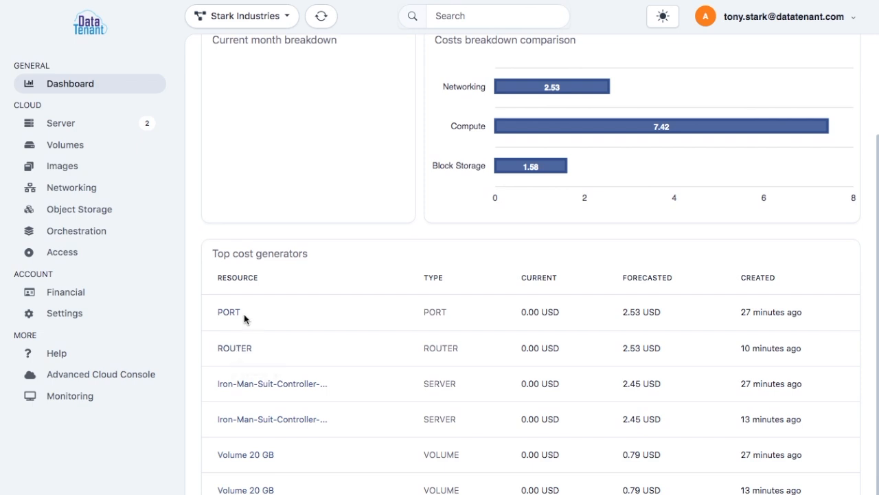
pyautogui.scroll(3, 245, 313)
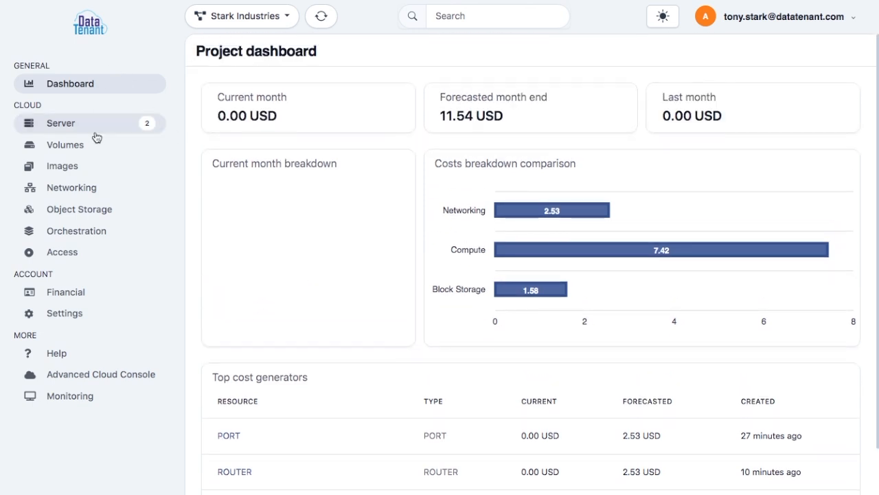
pyautogui.click(97, 197)
# Step: Check the Routers list for the internet router, then confirm the Floating IPs list is empty
pyautogui.click(458, 95)
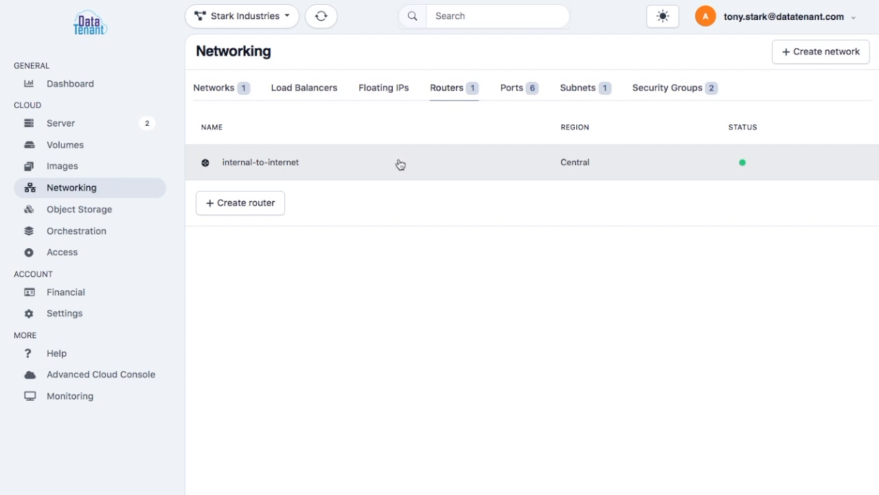
pyautogui.click(378, 87)
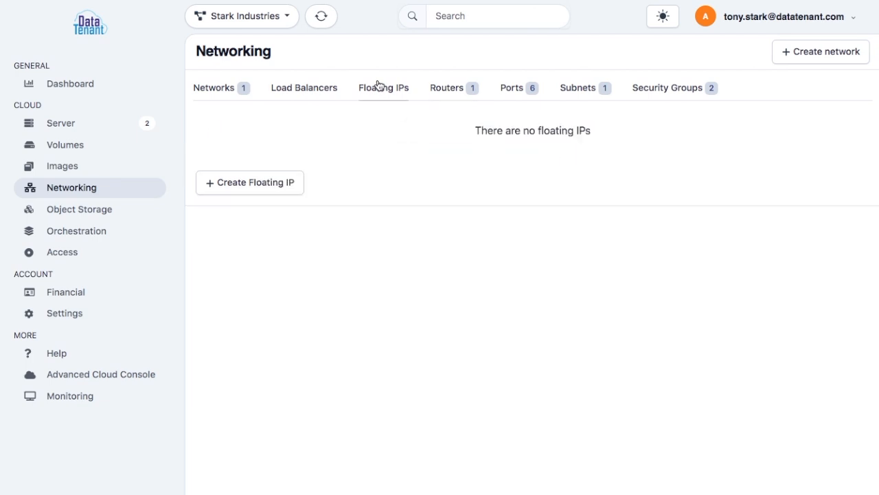